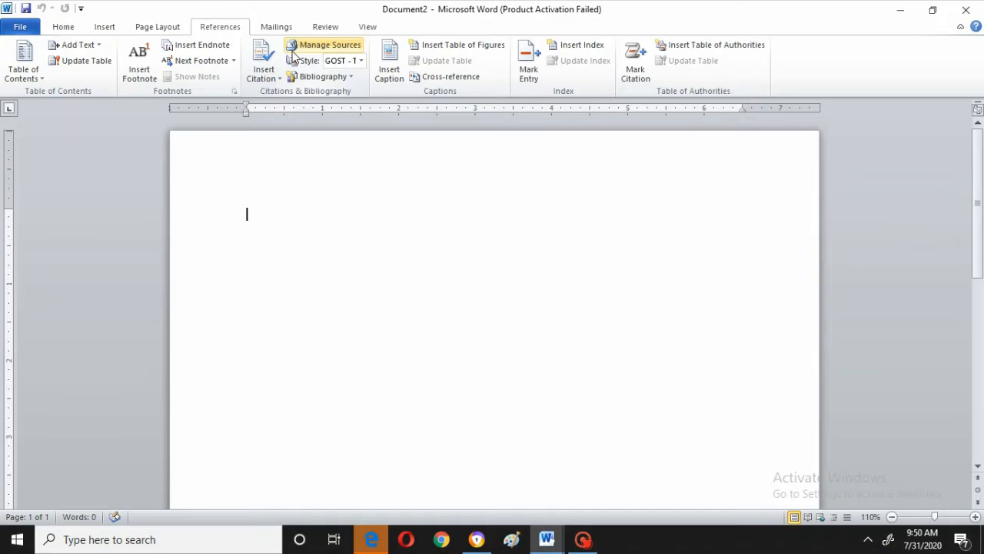
pyautogui.click(295, 48)
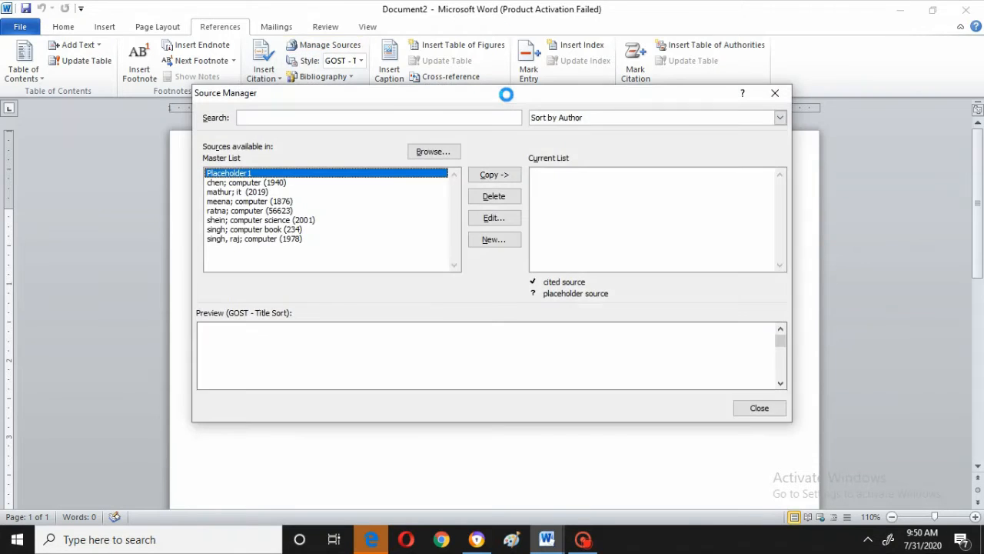
pyautogui.click(773, 94)
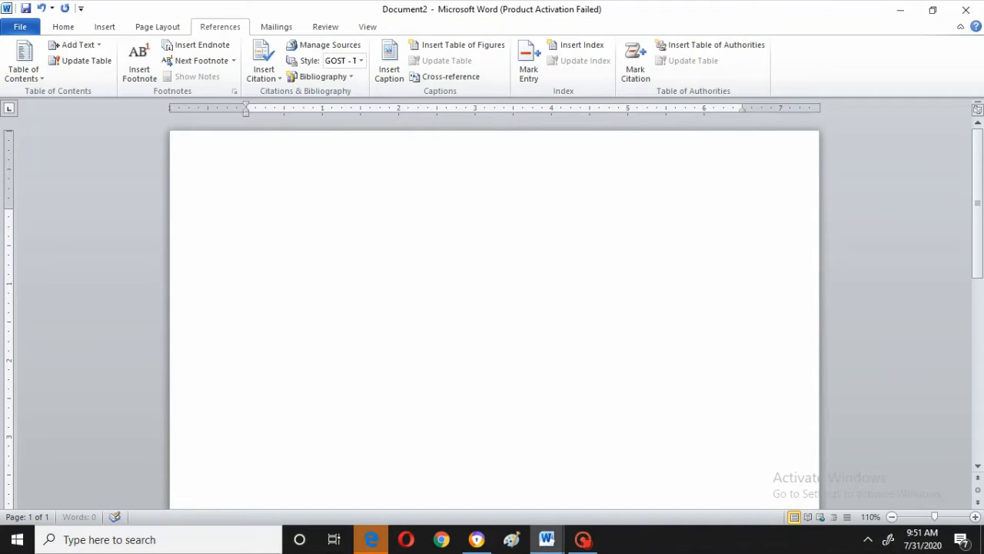
# - Add blank paragraphs to the empty document until the insertion point is on page 2
pyautogui.scroll(-2, 494, 308)
pyautogui.press('Return')
pyautogui.press('Return')
pyautogui.press('Return')
pyautogui.press('Return')
pyautogui.press('Return')
pyautogui.press('Return')
pyautogui.press('Return')
pyautogui.press('Return')
pyautogui.press('Return')
pyautogui.press('Return')
pyautogui.press('Return')
pyautogui.press('Return')
pyautogui.press('Return')
pyautogui.press('Return')
pyautogui.press('Return')
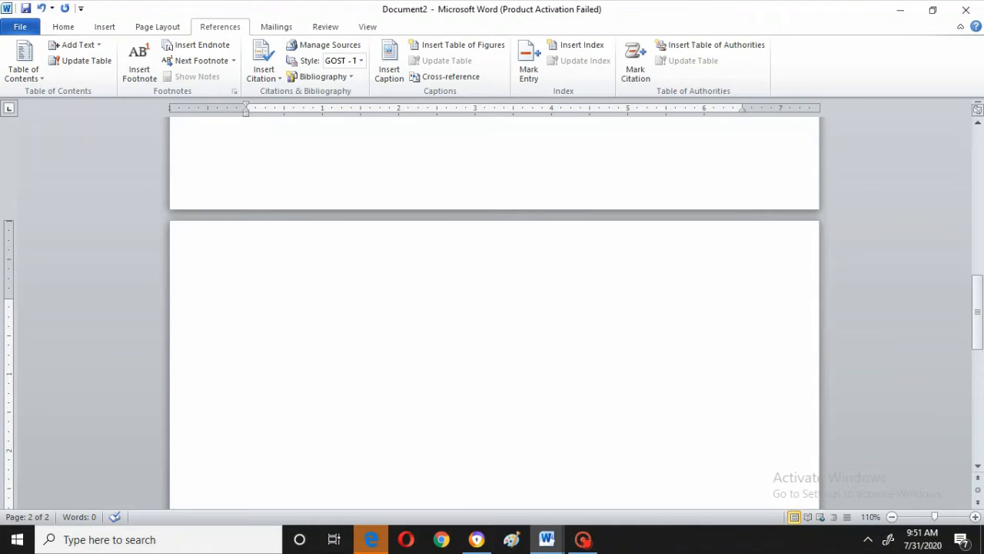
# - Enter the words APPLE, FANTA and RED on three separate lines on page 2
pyautogui.write('APPLE')
pyautogui.press('Return')
pyautogui.write('FANTA')
pyautogui.press('Return')
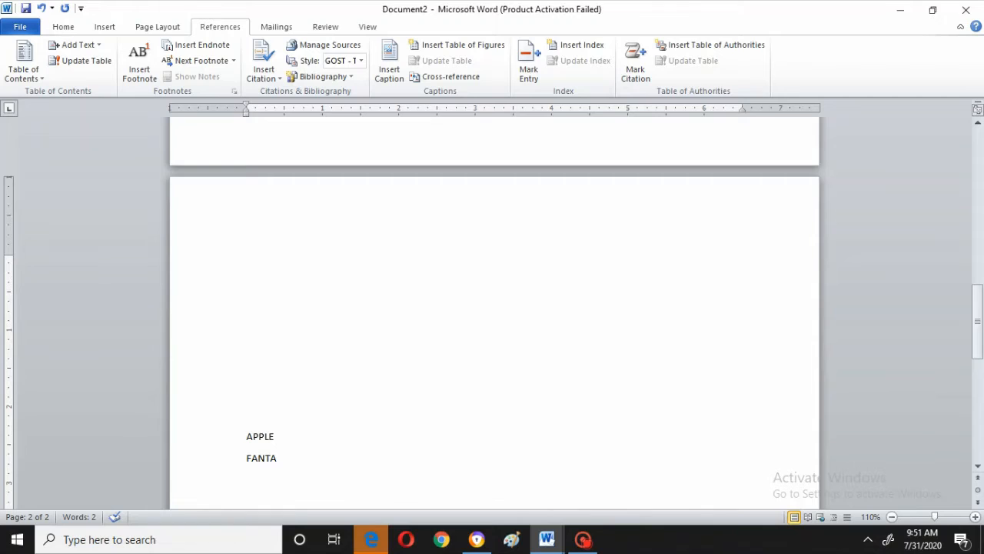
pyautogui.write('RED')
# - Add blank paragraphs below RED until the insertion point is on page 3
pyautogui.press('Return')
pyautogui.press('Return')
pyautogui.press('Return')
pyautogui.press('Return')
pyautogui.press('Return')
pyautogui.press('Return')
pyautogui.press('Return')
pyautogui.press('Return')
pyautogui.press('Return')
pyautogui.press('Return')
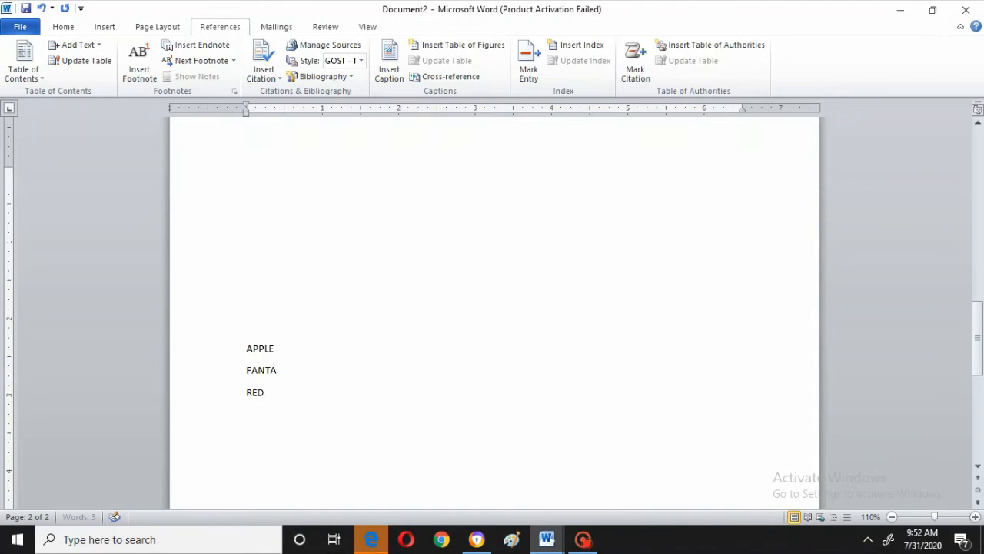
pyautogui.press('Return')
pyautogui.press('Return')
pyautogui.press('Return')
pyautogui.press('Return')
pyautogui.press('Return')
pyautogui.press('Return')
pyautogui.press('Return')
pyautogui.press('Return')
pyautogui.press('Return')
pyautogui.press('Return')
pyautogui.press('Return')
pyautogui.press('Return')
pyautogui.press('Return')
pyautogui.press('Return')
pyautogui.press('Return')
pyautogui.press('Return')
pyautogui.press('Return')
pyautogui.press('Return')
pyautogui.press('Return')
pyautogui.press('Return')
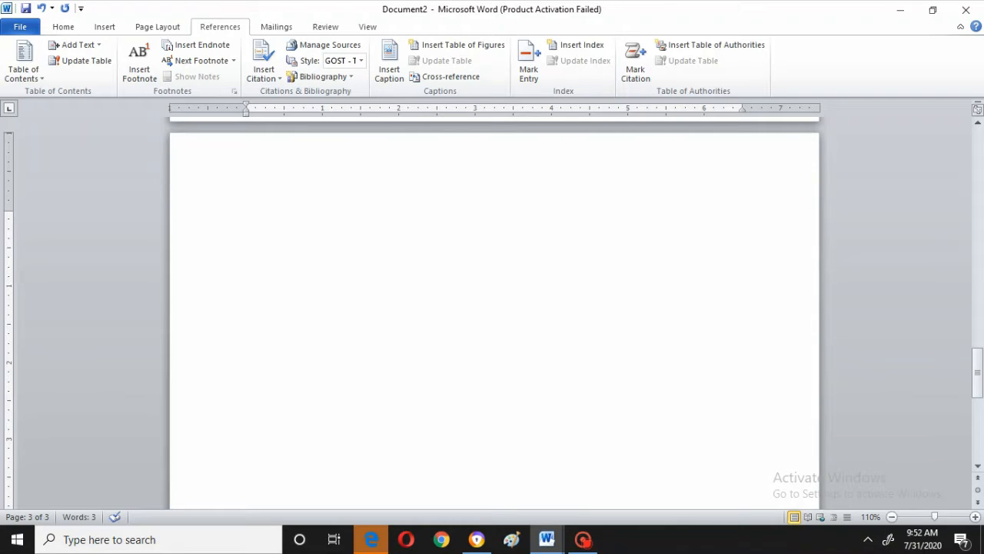
pyautogui.press('Up')
pyautogui.press('Up')
pyautogui.press('Up')
pyautogui.press('Up')
pyautogui.press('Up')
pyautogui.press('Up')
pyautogui.press('Up')
pyautogui.press('Up')
pyautogui.press('Up')
pyautogui.press('Up')
pyautogui.press('Up')
pyautogui.press('Up')
pyautogui.press('Up')
pyautogui.press('Up')
pyautogui.press('Up')
pyautogui.press('Up')
pyautogui.press('Up')
pyautogui.press('Up')
pyautogui.press('Up')
pyautogui.press('Up')
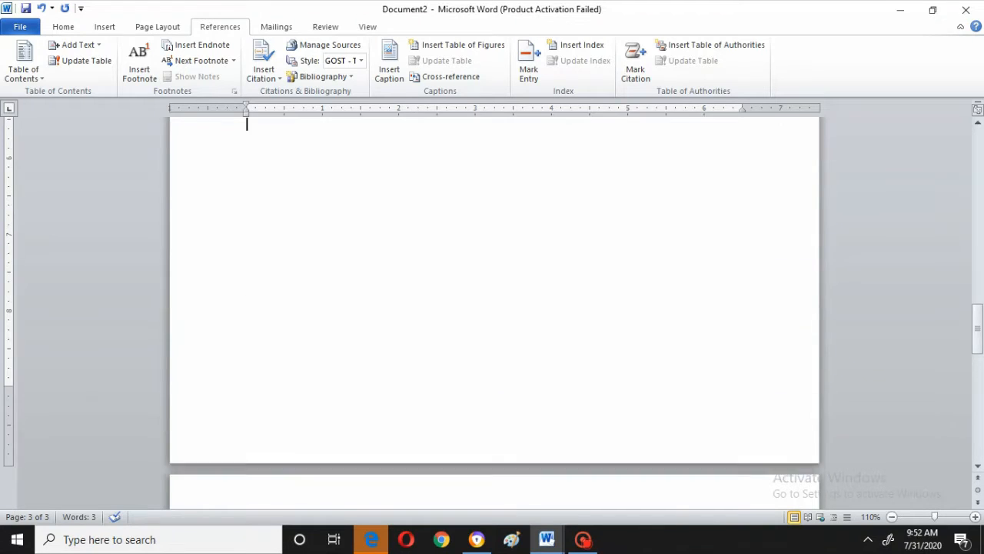
pyautogui.press('Down')
pyautogui.press('Down')
pyautogui.press('Down')
pyautogui.press('Down')
pyautogui.press('Down')
pyautogui.press('Down')
pyautogui.press('Down')
pyautogui.press('Down')
pyautogui.press('Down')
pyautogui.press('Down')
pyautogui.press('Down')
pyautogui.press('Down')
pyautogui.press('Down')
pyautogui.press('Down')
pyautogui.press('Down')
pyautogui.press('Down')
pyautogui.press('Down')
pyautogui.press('Down')
pyautogui.press('Down')
pyautogui.press('Down')
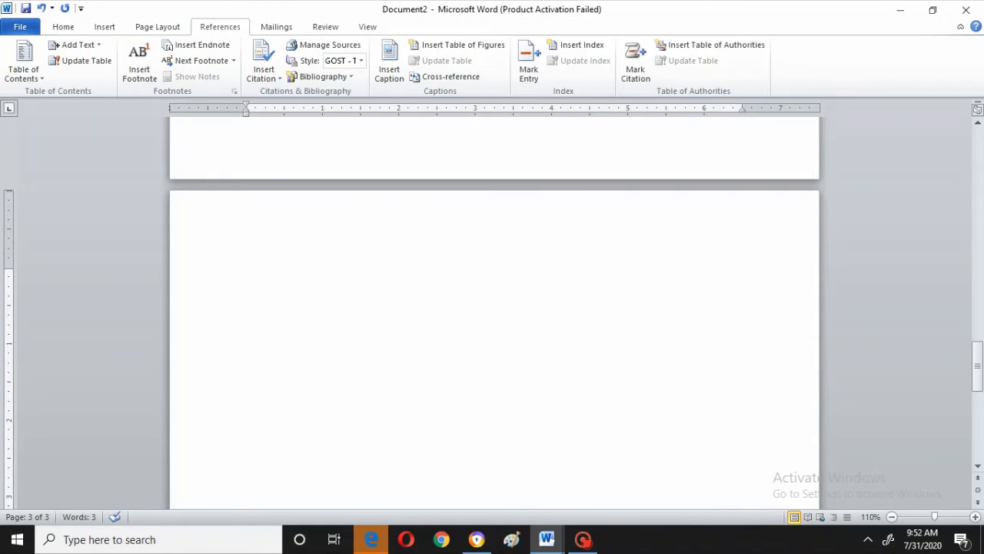
pyautogui.press('Up')
pyautogui.press('shift')
pyautogui.press('shift')
pyautogui.press('shift')
pyautogui.press('shift')
pyautogui.press('shift')
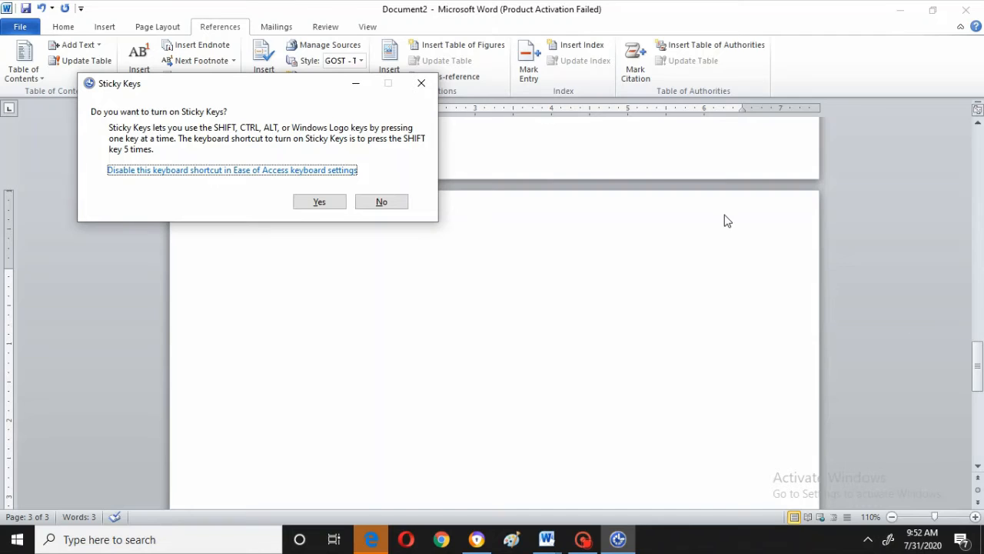
pyautogui.click(420, 83)
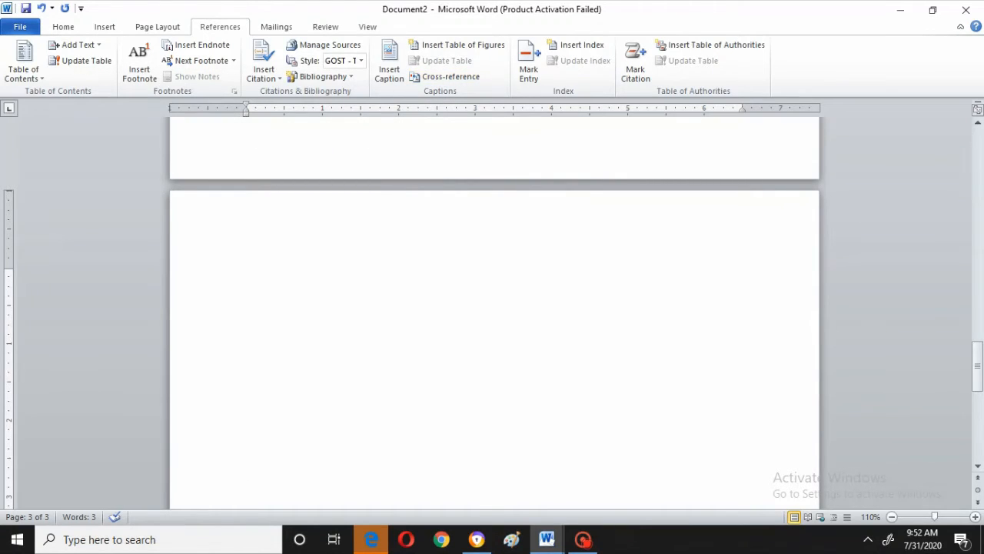
# - Enter the words TOMATO and BURGUR on two separate lines on page 3
pyautogui.click(231, 362)
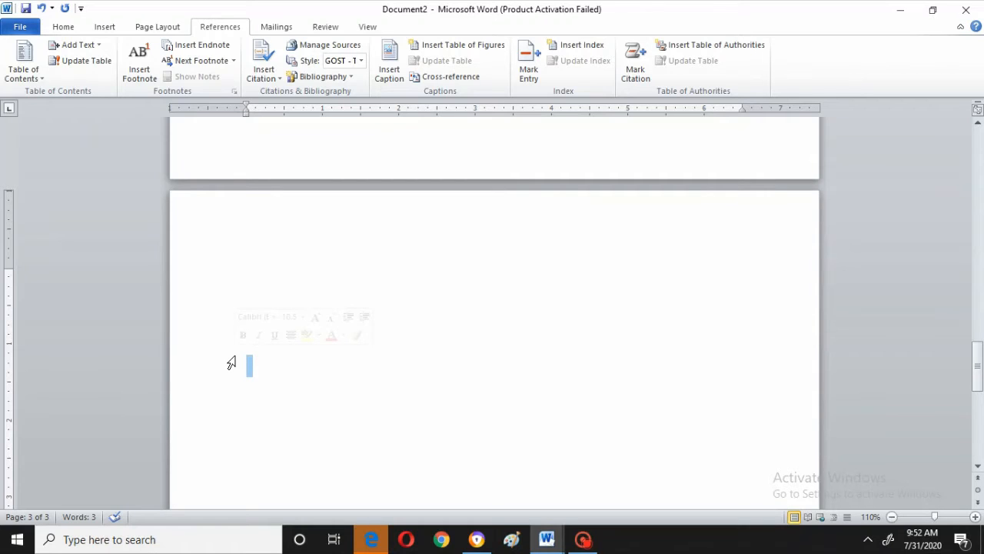
pyautogui.write('T')
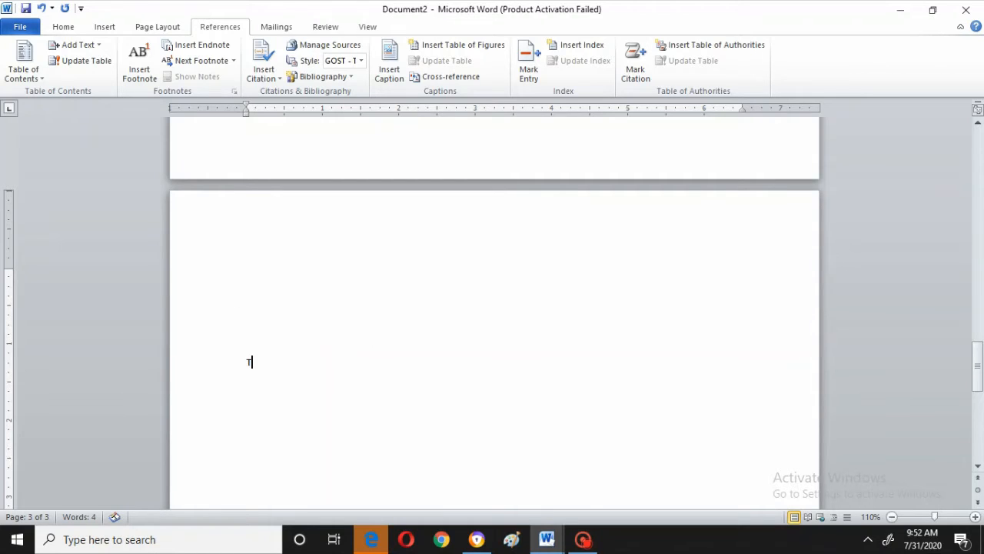
pyautogui.write('OMATO')
pyautogui.press('Return')
pyautogui.write('BURGUR')
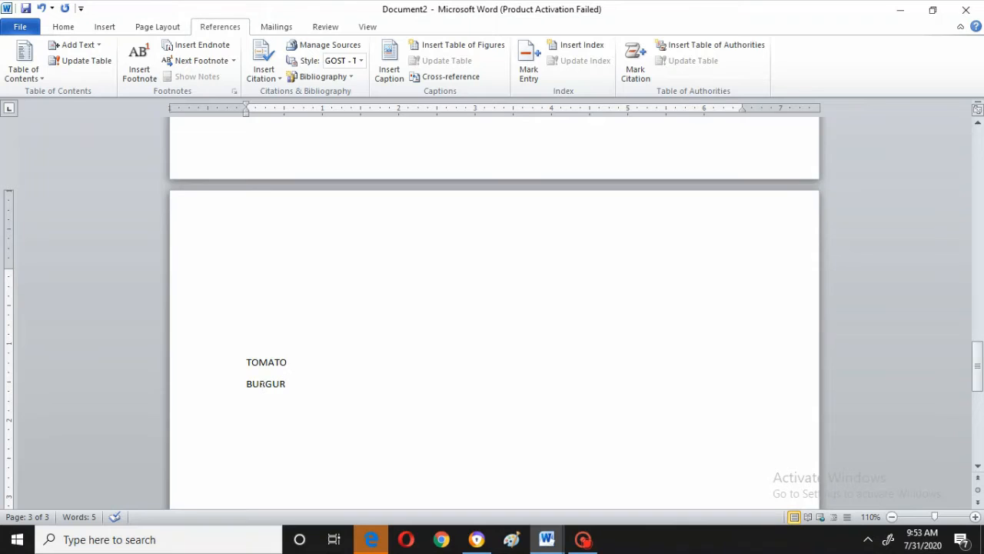
# - Select the word APPLE on page 2 and start marking it as a citation
pyautogui.press('Up')
pyautogui.press('Up')
pyautogui.press('Up')
pyautogui.press('Up')
pyautogui.press('Up')
pyautogui.press('Up')
pyautogui.press('Up')
pyautogui.press('Up')
pyautogui.press('Up')
pyautogui.press('Up')
pyautogui.press('Up')
pyautogui.press('Up')
pyautogui.press('Up')
pyautogui.press('Up')
pyautogui.press('Up')
pyautogui.press('Up')
pyautogui.press('Up')
pyautogui.press('Up')
pyautogui.press('Up')
pyautogui.press('Up')
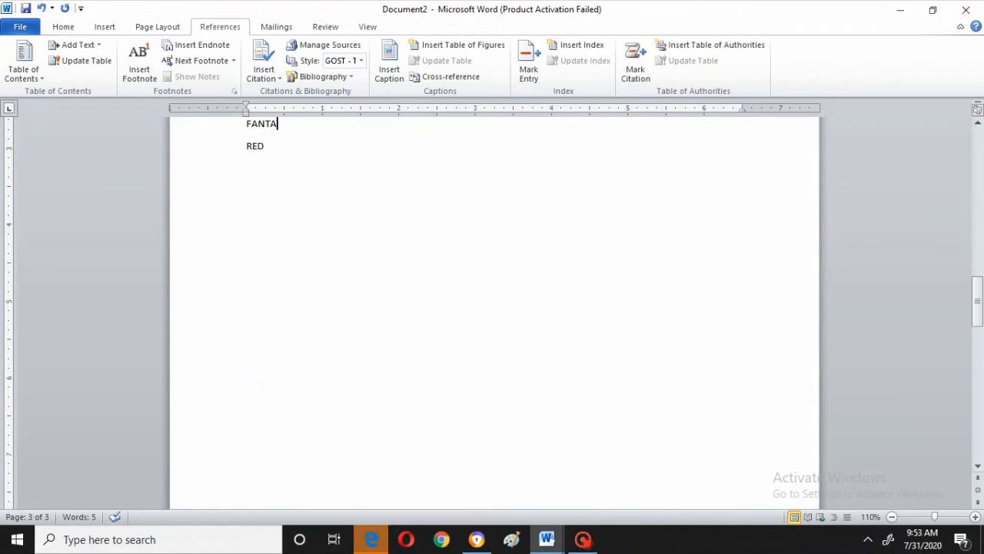
pyautogui.press('Up')
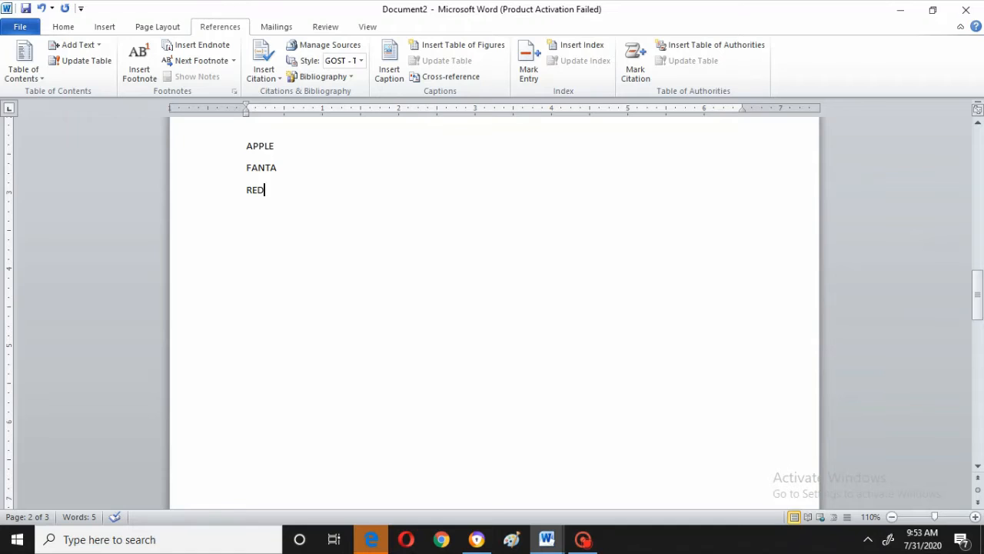
pyautogui.click(246, 145)
pyautogui.hotkey('shift', 'Right')
pyautogui.hotkey('shift', 'Right')
pyautogui.hotkey('shift', 'Right')
pyautogui.hotkey('shift', 'Right')
pyautogui.hotkey('shift', 'Right')
pyautogui.hotkey('shift', 'Right')
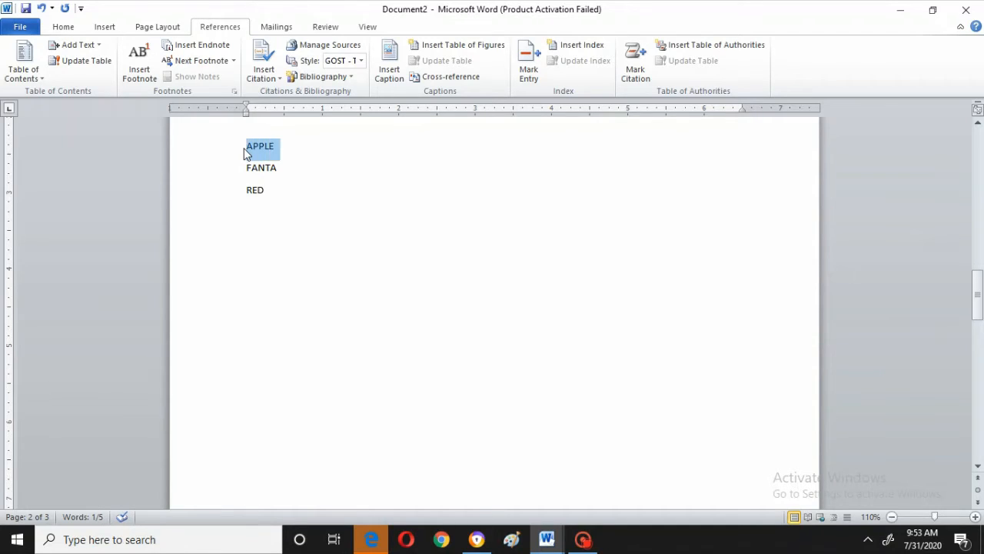
pyautogui.click(644, 60)
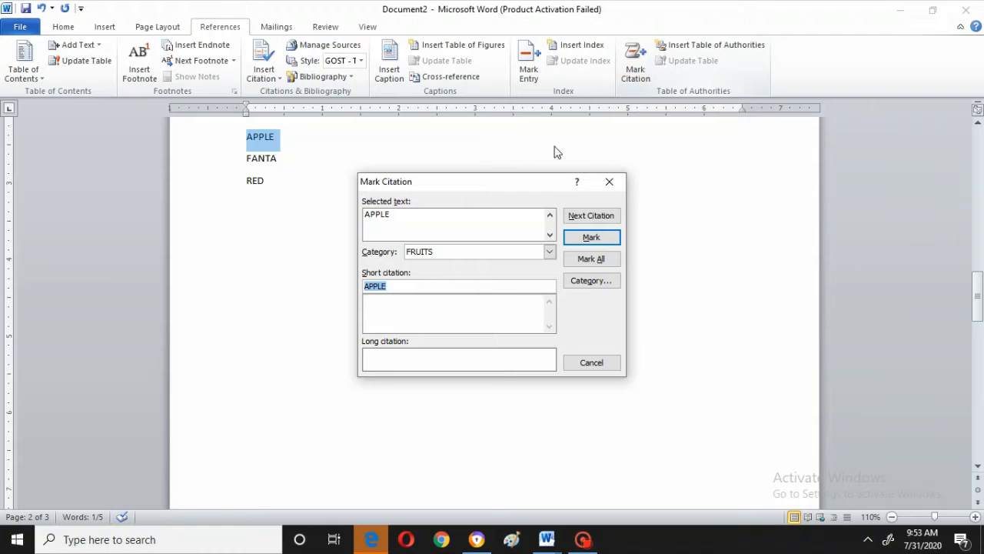
# - Look through the citation categories available for APPLE, keeping FRUITS selected
pyautogui.click(550, 251)
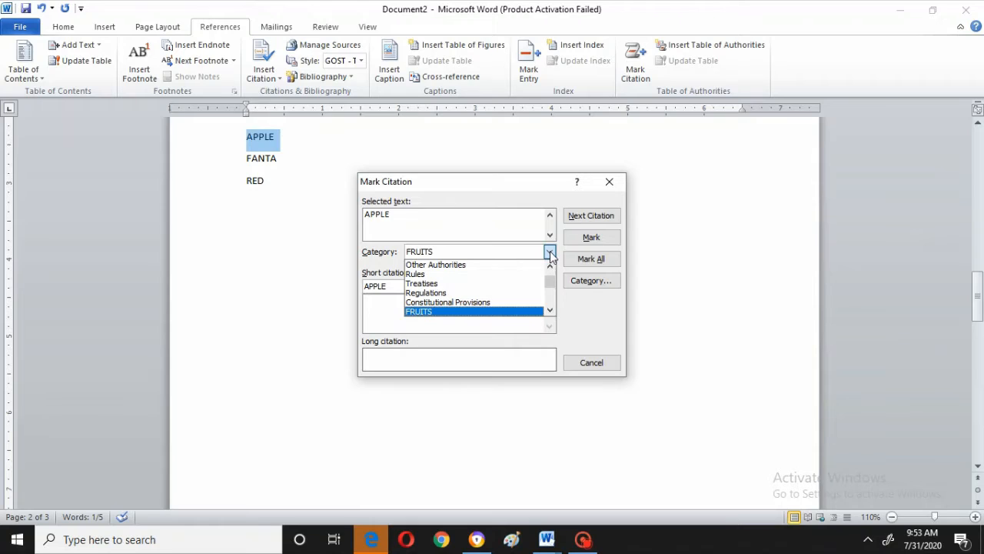
pyautogui.click(550, 311)
pyautogui.click(550, 311)
pyautogui.click(550, 311)
pyautogui.click(550, 310)
pyautogui.click(550, 310)
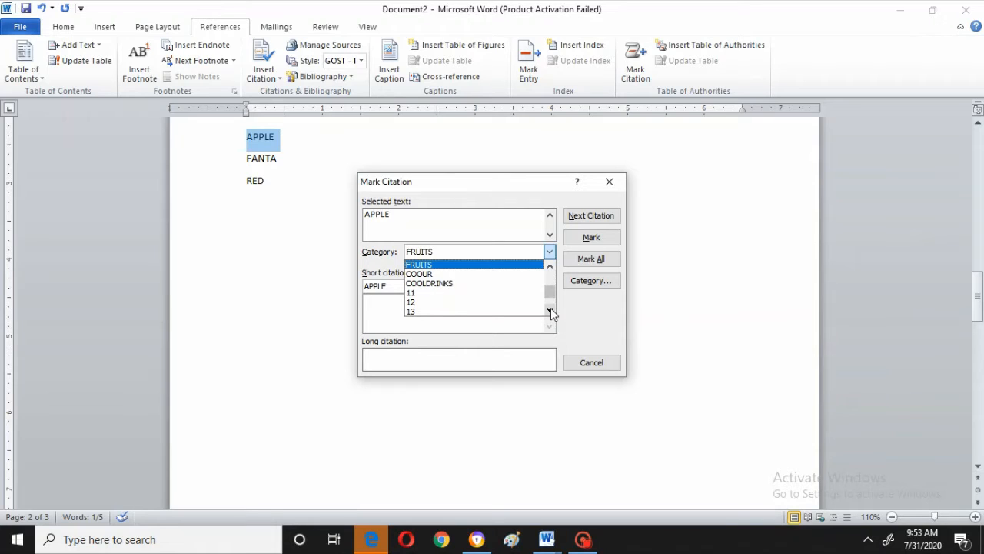
pyautogui.click(550, 266)
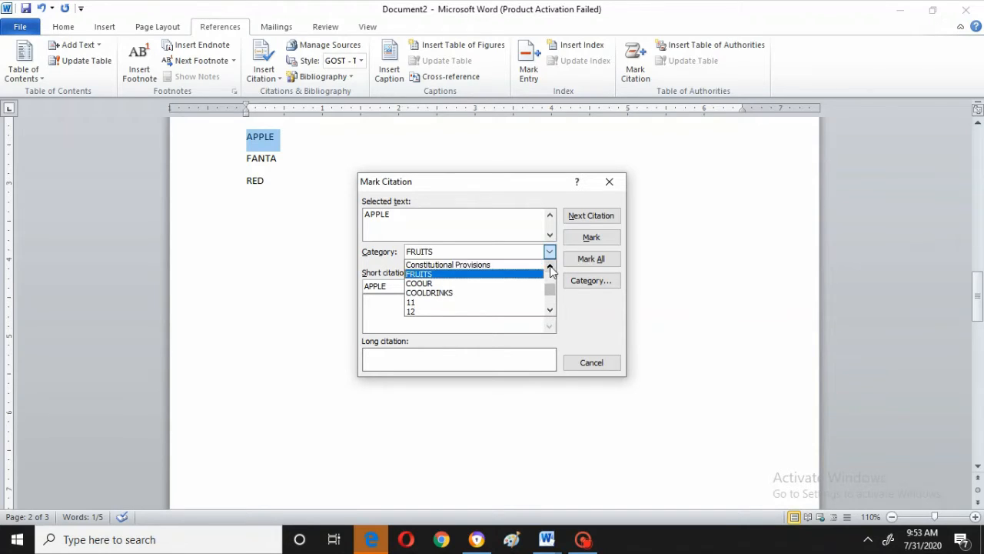
pyautogui.click(550, 267)
pyautogui.click(549, 267)
pyautogui.click(550, 267)
pyautogui.click(550, 267)
pyautogui.click(550, 267)
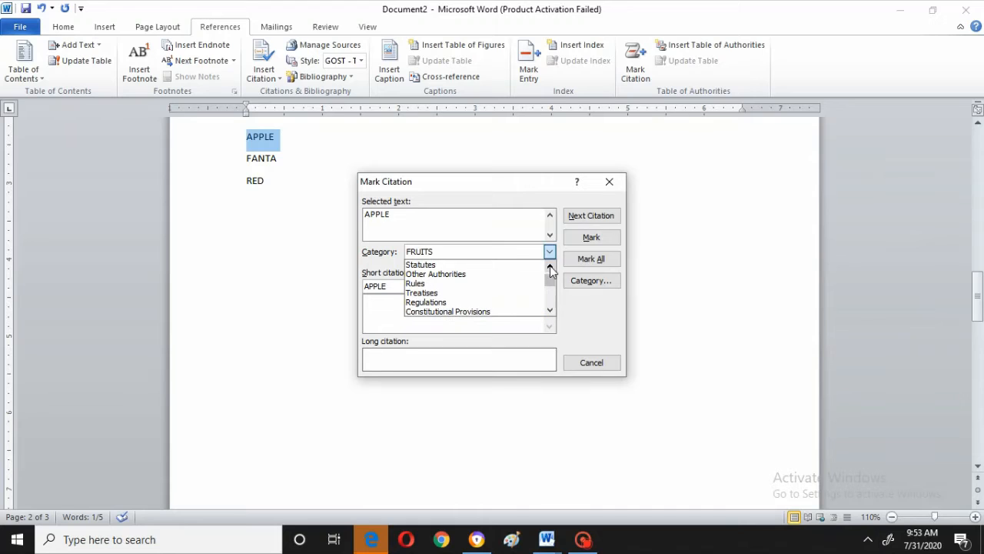
pyautogui.click(550, 267)
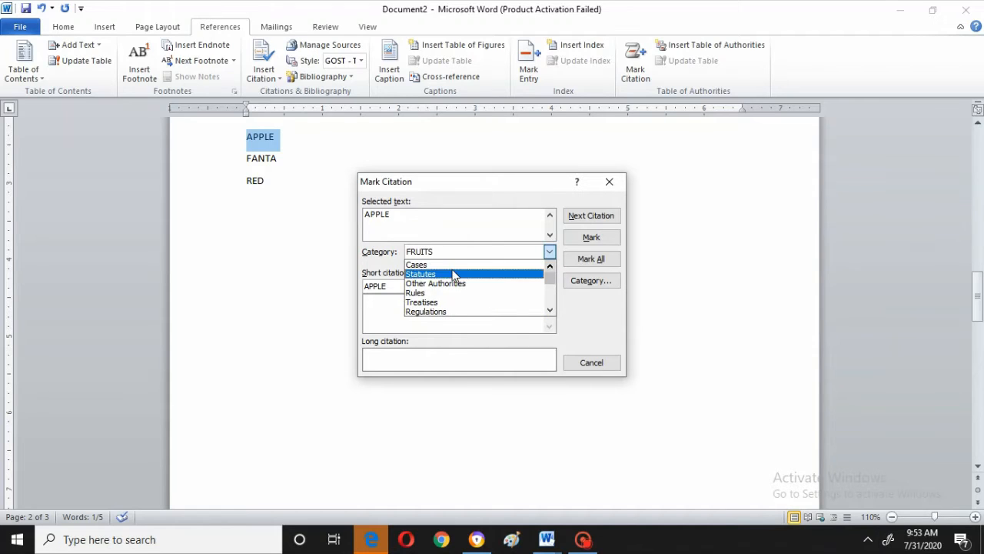
pyautogui.click(549, 309)
pyautogui.click(549, 309)
pyautogui.click(550, 309)
pyautogui.click(549, 309)
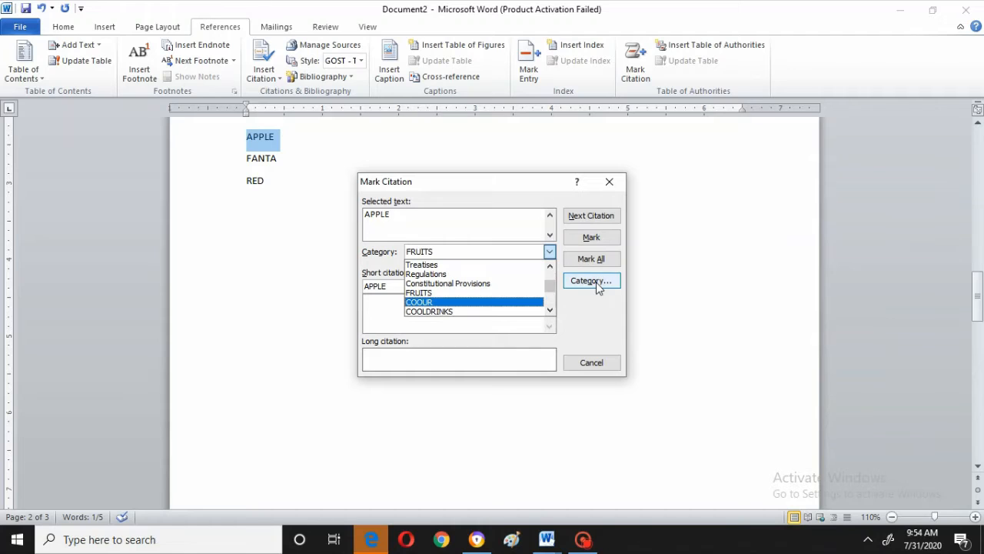
pyautogui.click(494, 293)
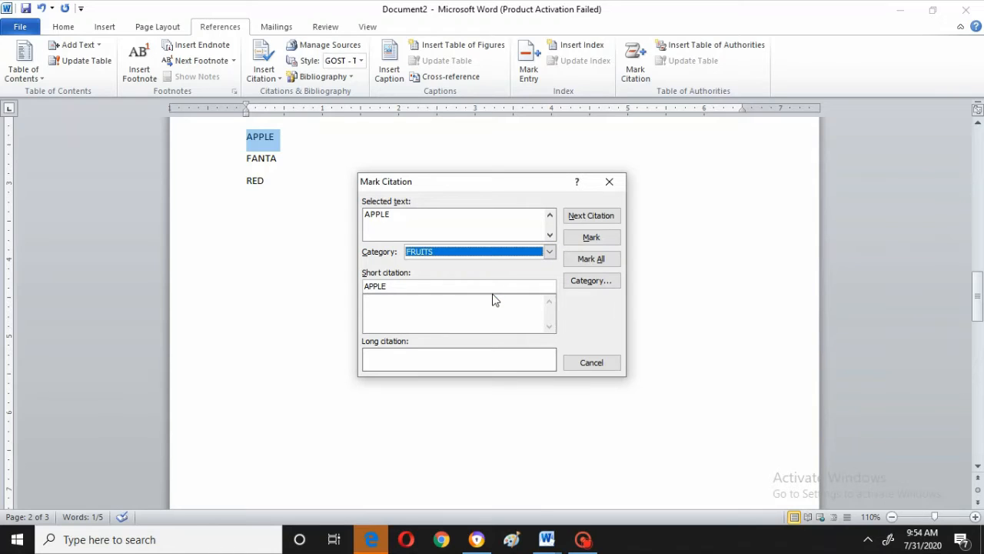
# - Mark APPLE as a citation in the FRUITS category and close the Mark Citation dialog
pyautogui.click(549, 253)
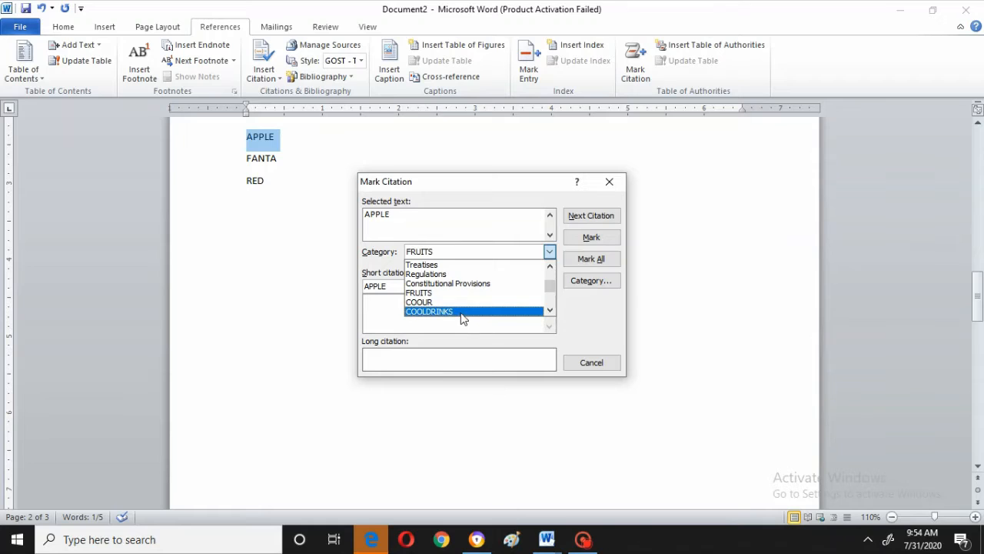
pyautogui.click(551, 312)
pyautogui.click(552, 312)
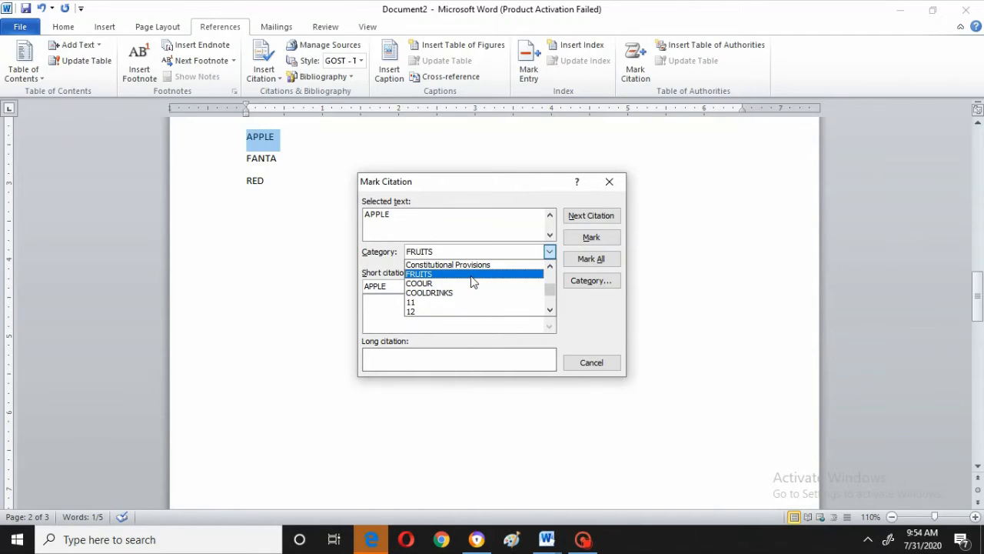
pyautogui.click(515, 277)
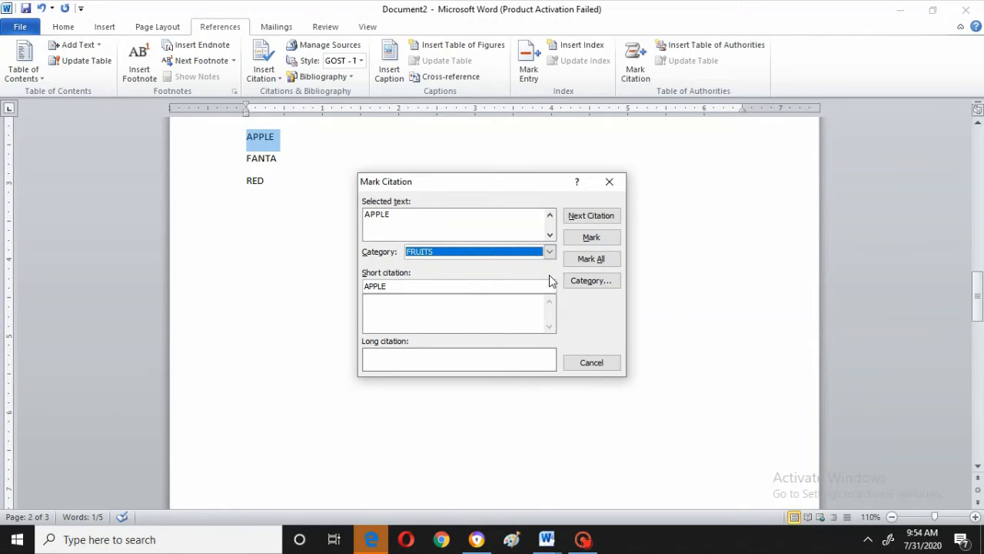
pyautogui.click(584, 238)
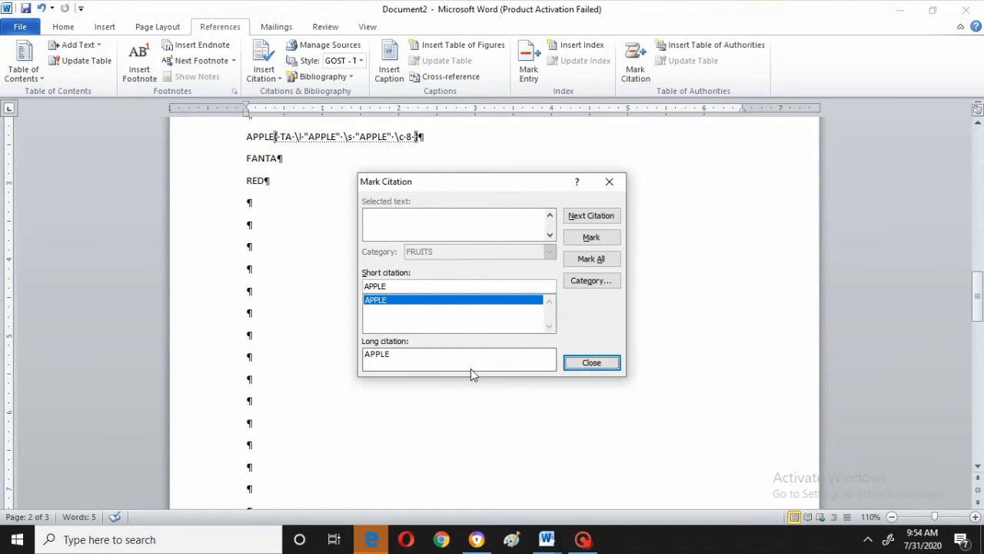
pyautogui.click(590, 363)
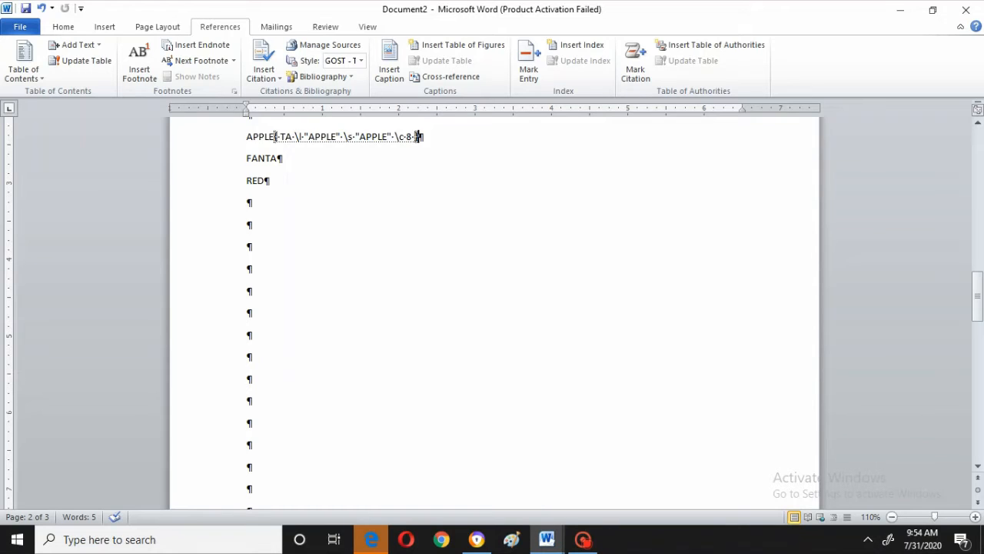
# - Select the word FANTA on page 2 and start marking it as a citation
pyautogui.click(247, 158)
pyautogui.hotkey('shift', 'Right')
pyautogui.hotkey('shift', 'Right')
pyautogui.hotkey('shift', 'Right')
pyautogui.hotkey('shift', 'Right')
pyautogui.hotkey('shift', 'Right')
pyautogui.hotkey('shift', 'Right')
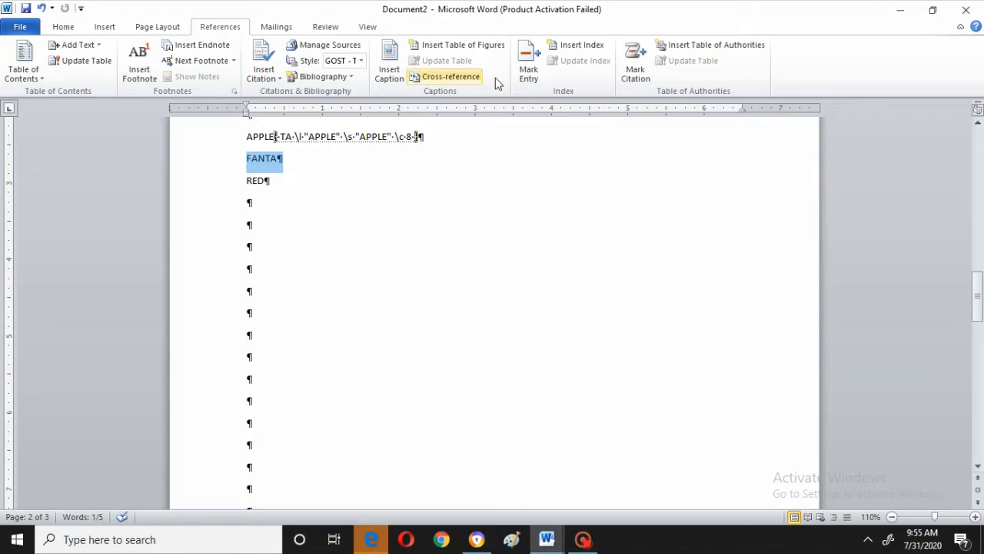
pyautogui.click(627, 62)
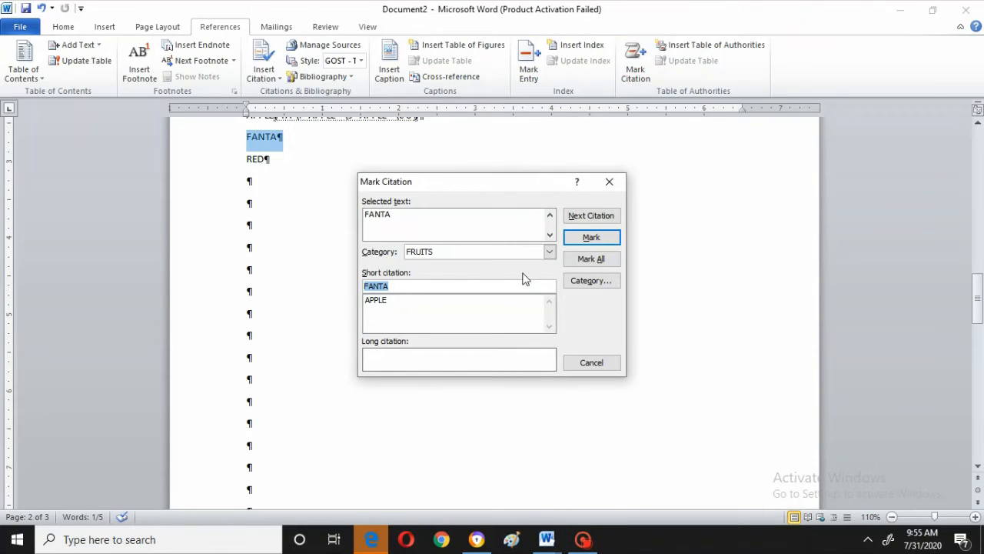
# - Mark FANTA as a citation in the COOLDRINKS category and close the Mark Citation dialog
pyautogui.click(549, 251)
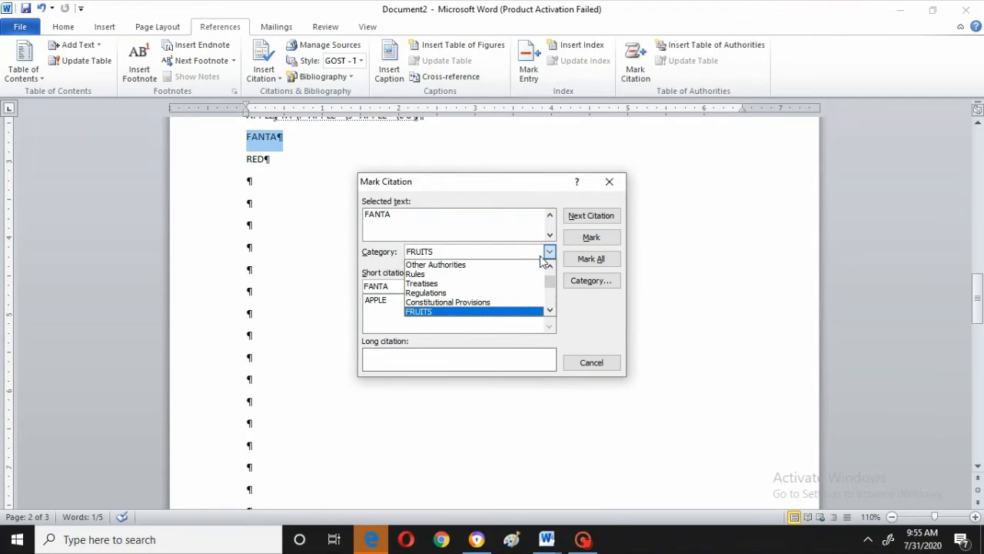
pyautogui.click(550, 314)
pyautogui.click(550, 313)
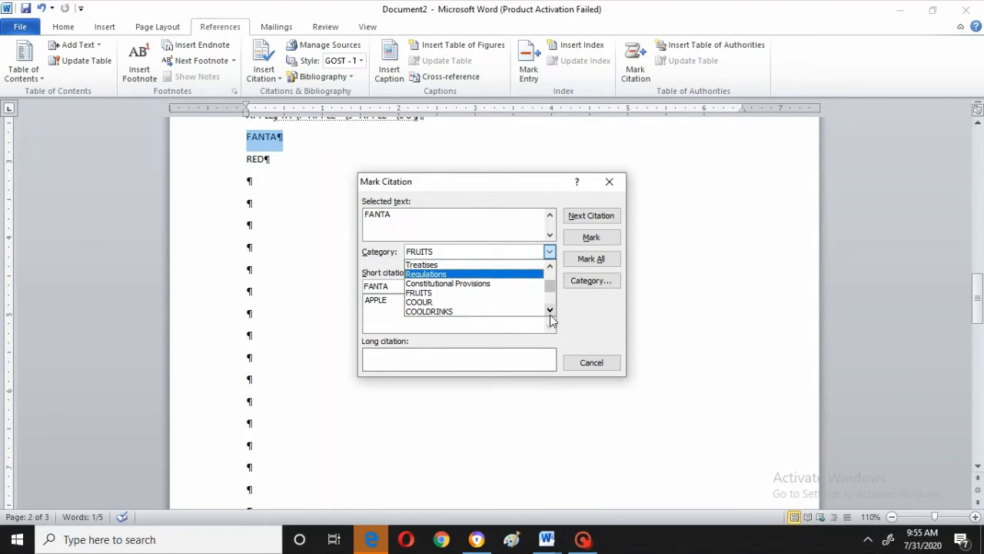
pyautogui.click(549, 314)
pyautogui.click(550, 313)
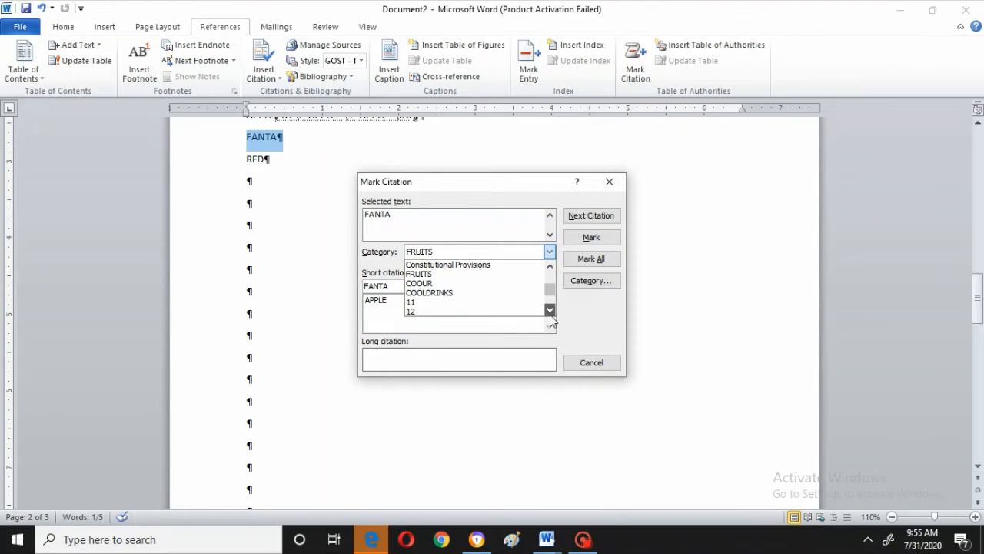
pyautogui.click(477, 293)
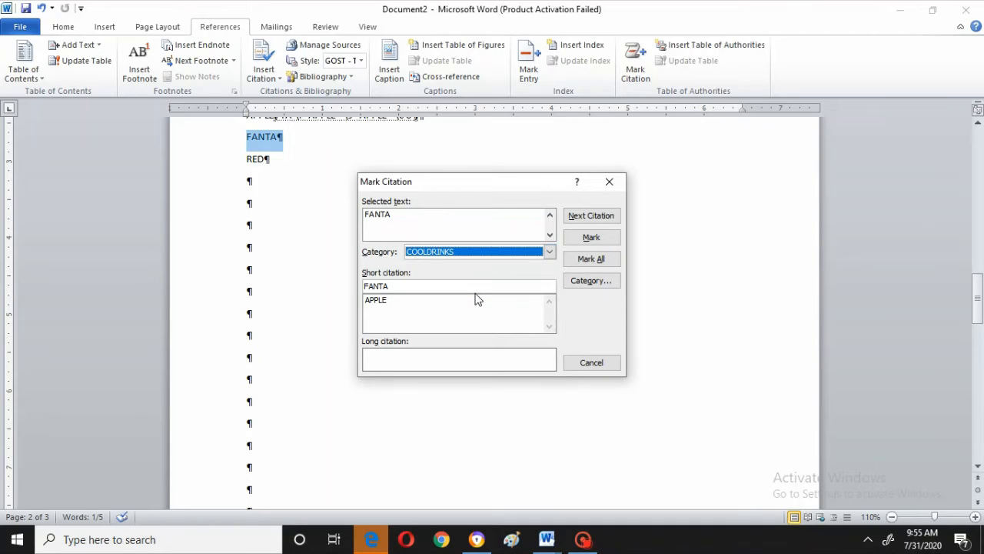
pyautogui.click(591, 239)
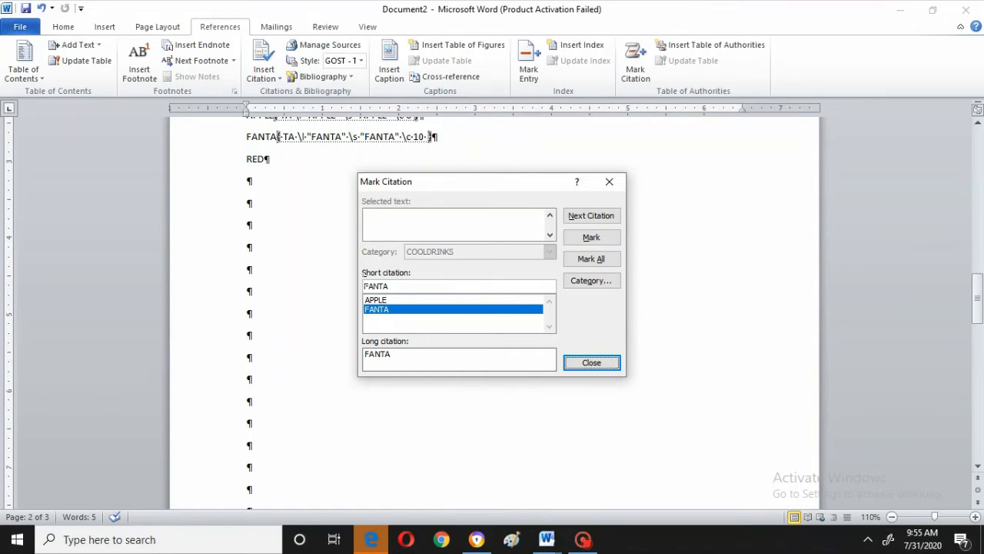
pyautogui.click(432, 136)
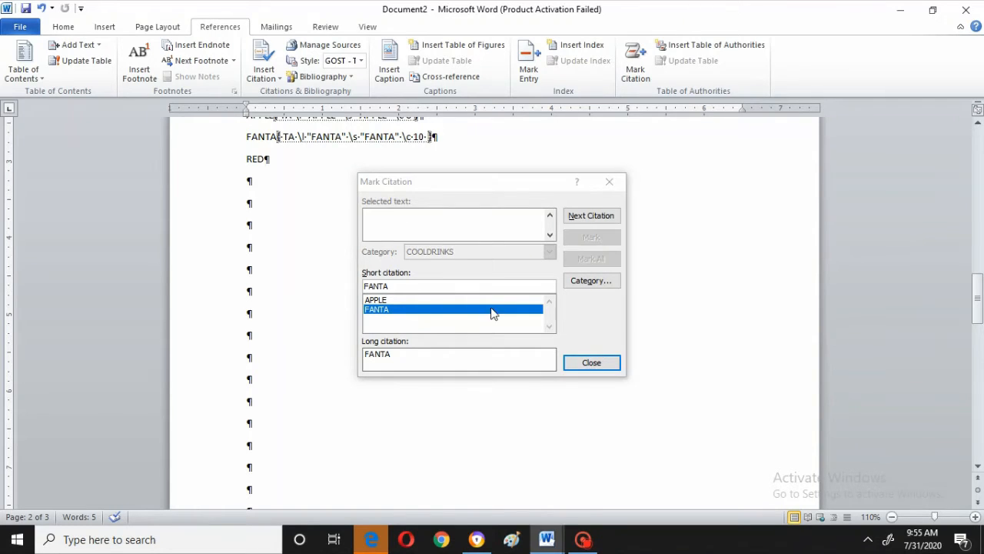
pyautogui.click(591, 363)
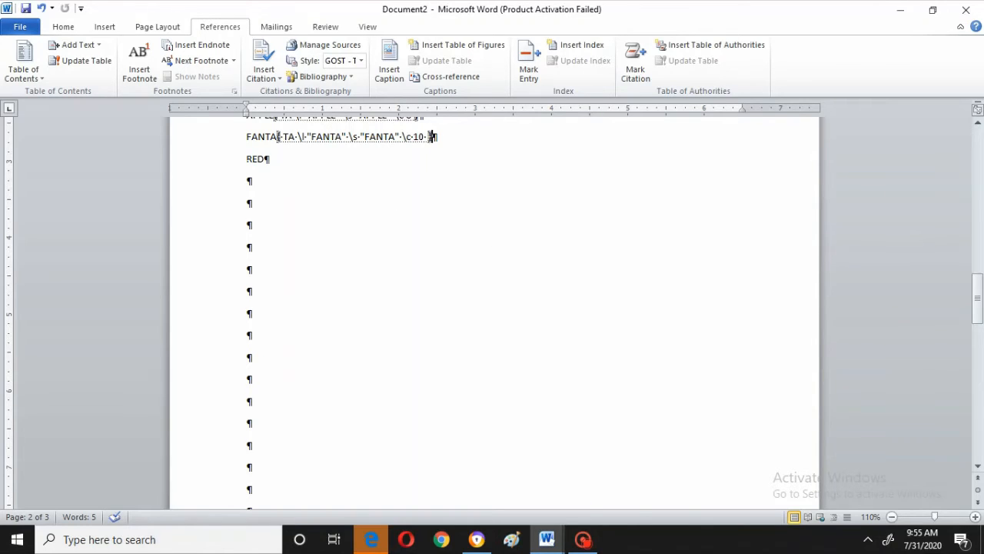
pyautogui.click(246, 158)
pyautogui.hotkey('shift', 'Right')
pyautogui.hotkey('shift', 'Right')
pyautogui.hotkey('shift', 'Right')
pyautogui.hotkey('shift', 'Right')
pyautogui.hotkey('shift', 'Right')
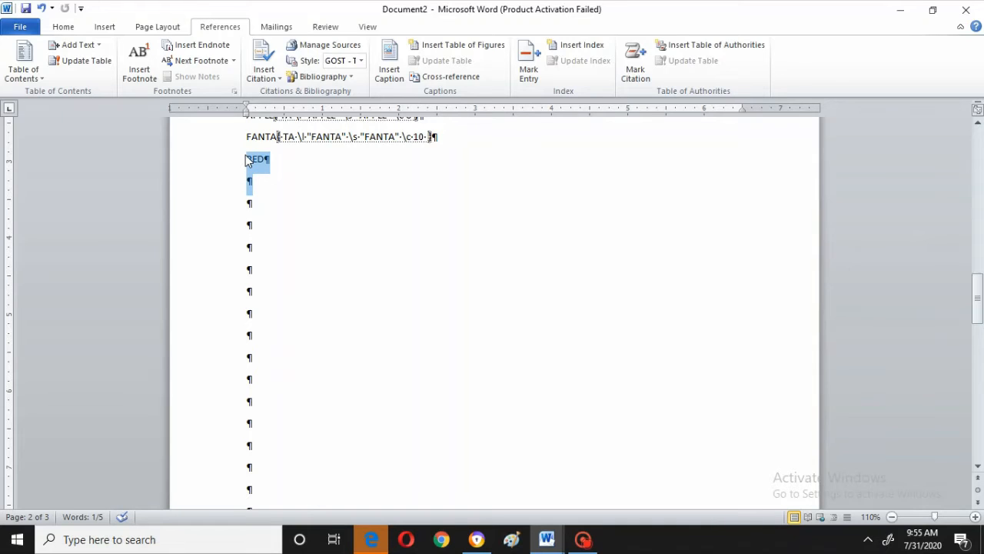
pyautogui.click(264, 159)
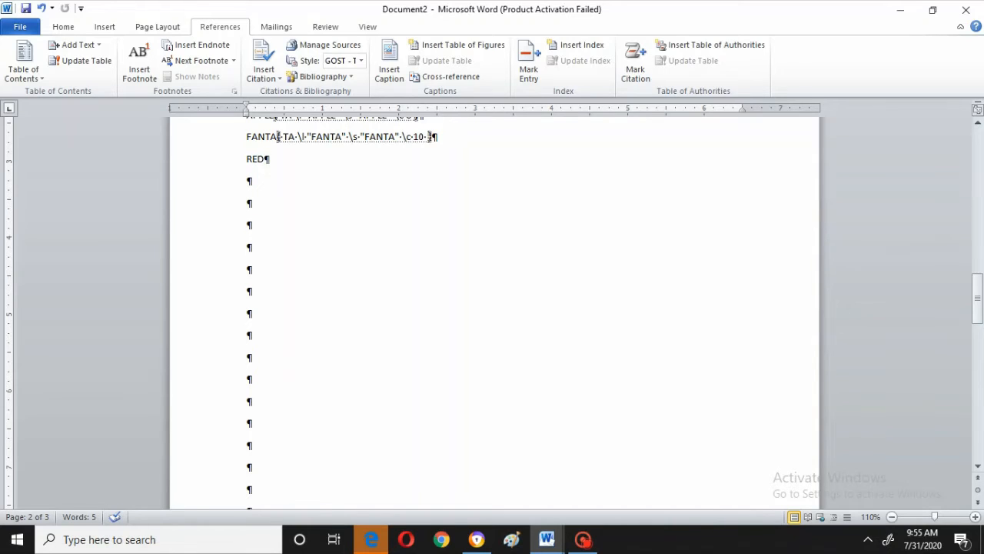
# - Select only the RED line on page 2 and start marking it as a citation
pyautogui.press('Home')
pyautogui.hotkey('shift', 'Right')
pyautogui.hotkey('shift', 'Right')
pyautogui.hotkey('shift', 'Right')
pyautogui.hotkey('shift', 'Right')
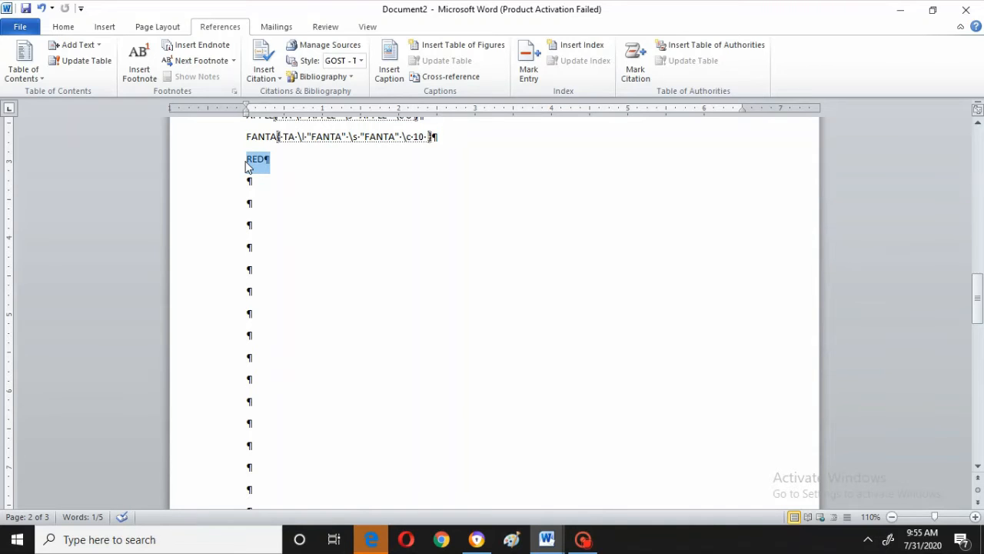
pyautogui.click(637, 68)
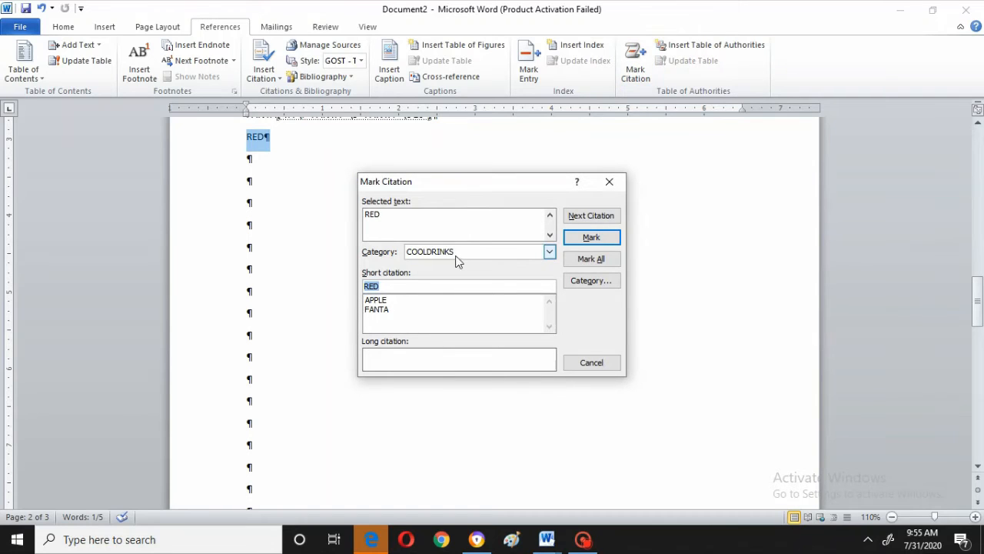
# - Mark RED as a citation in the COOUR category and close the Mark Citation dialog
pyautogui.click(549, 253)
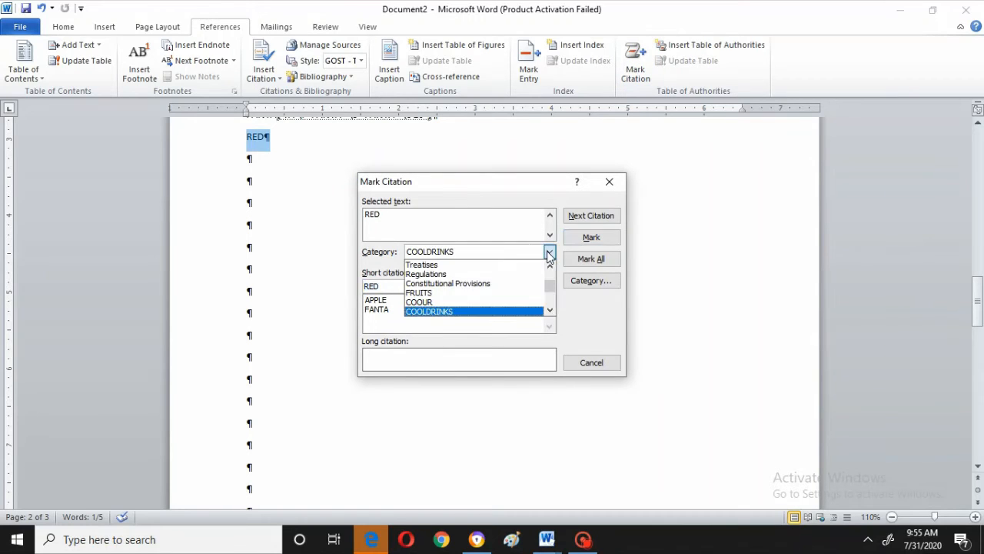
pyautogui.click(481, 308)
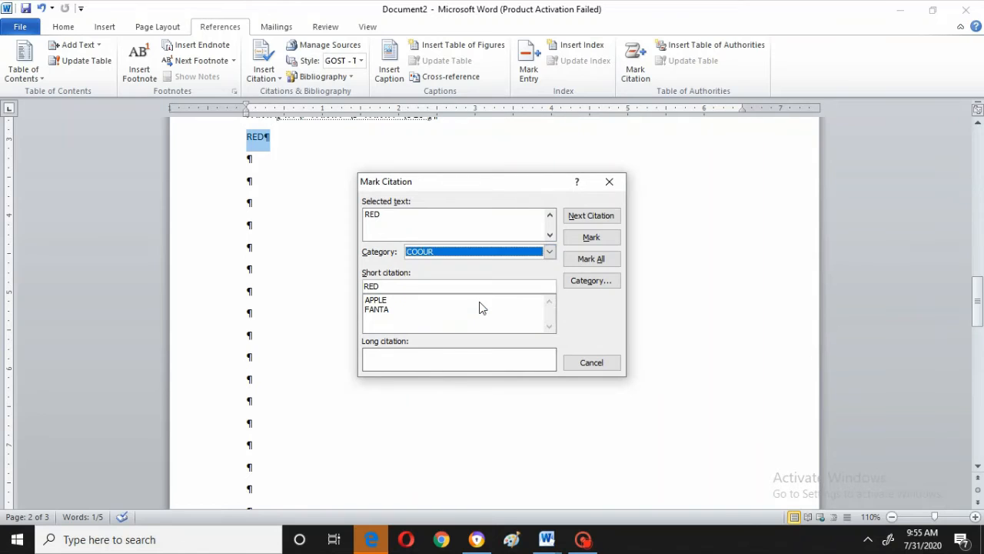
pyautogui.click(591, 238)
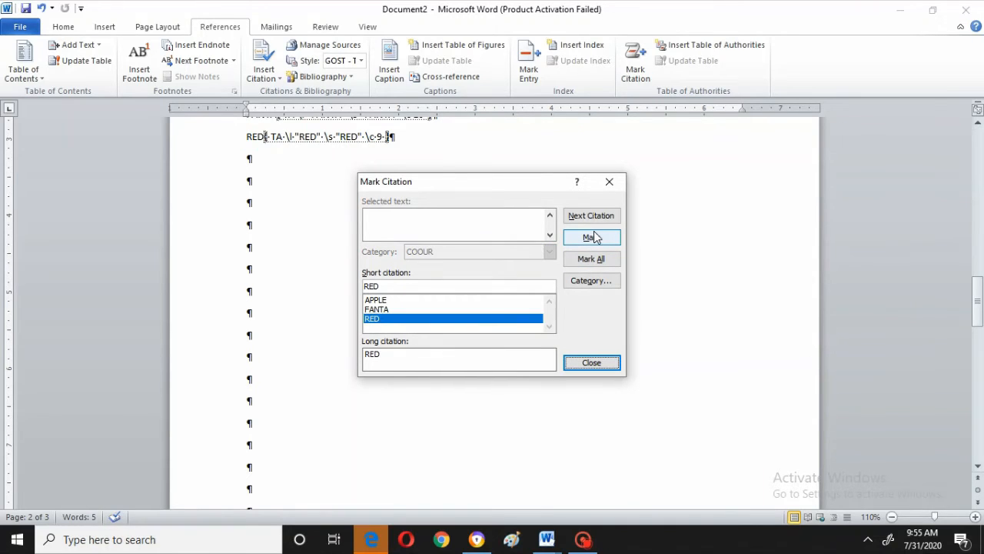
pyautogui.click(592, 362)
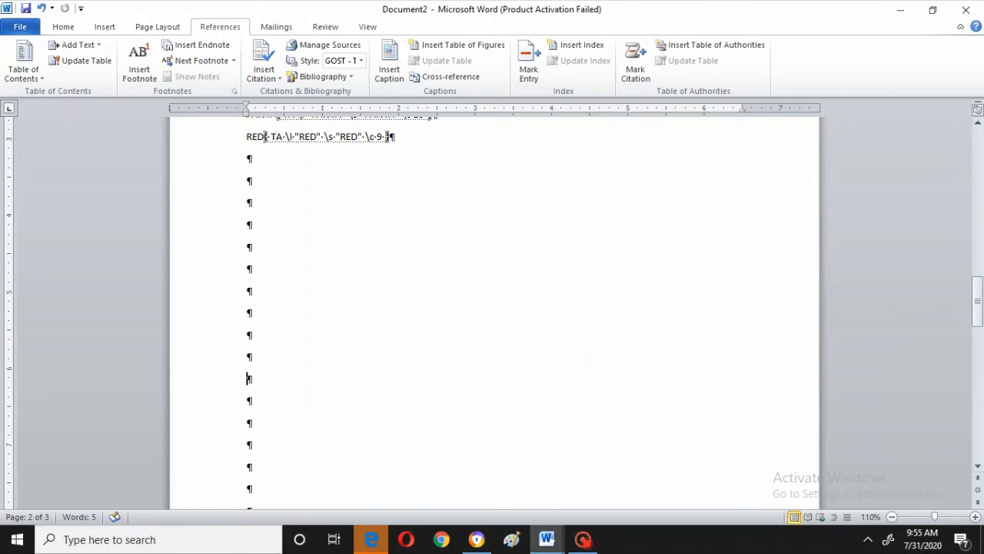
# - Select the word TOMATO on page 3 and start marking it as a citation
pyautogui.scroll(-10, 585, 359)
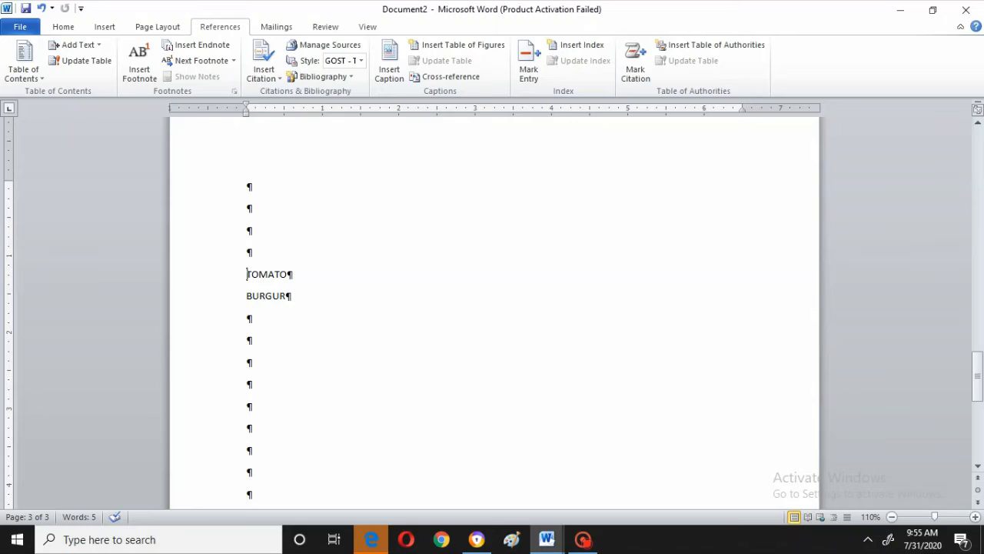
pyautogui.hotkey('shift', 'Right')
pyautogui.hotkey('shift', 'Right')
pyautogui.hotkey('shift', 'Right')
pyautogui.hotkey('shift', 'Right')
pyautogui.hotkey('shift', 'Right')
pyautogui.hotkey('shift', 'Right')
pyautogui.hotkey('shift', 'Right')
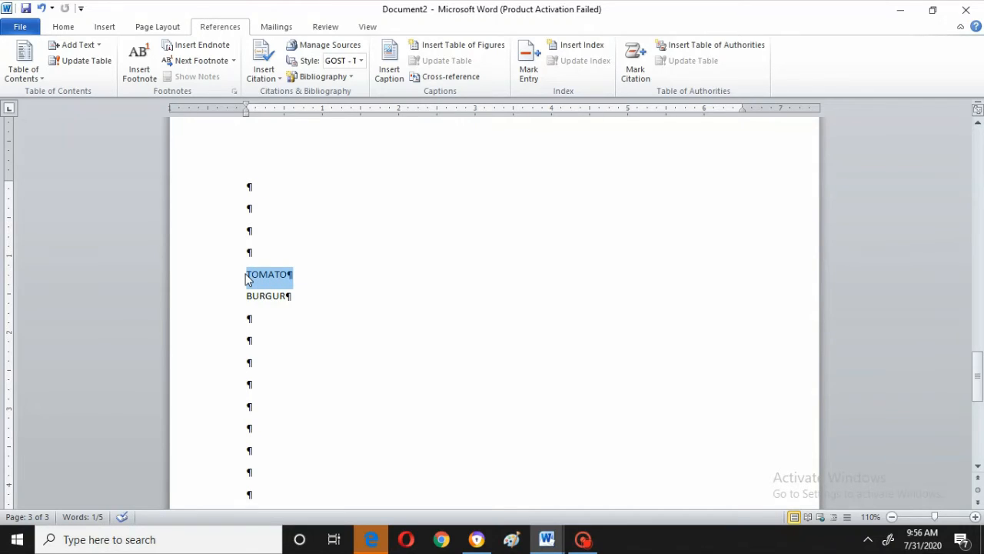
pyautogui.click(637, 74)
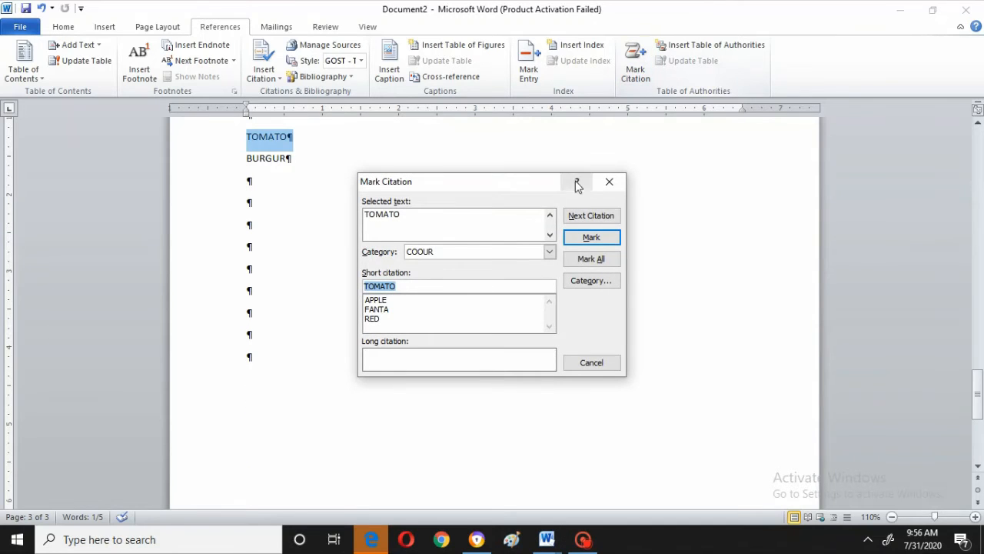
# - Rename the unused citation category 11 as VEGETABLE and return to the Mark Citation dialog
pyautogui.click(549, 253)
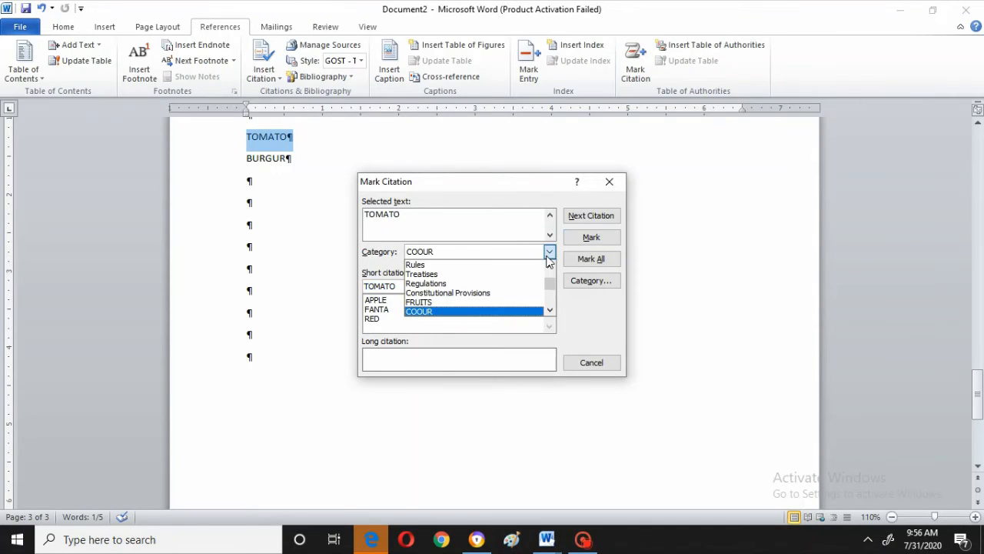
pyautogui.click(550, 310)
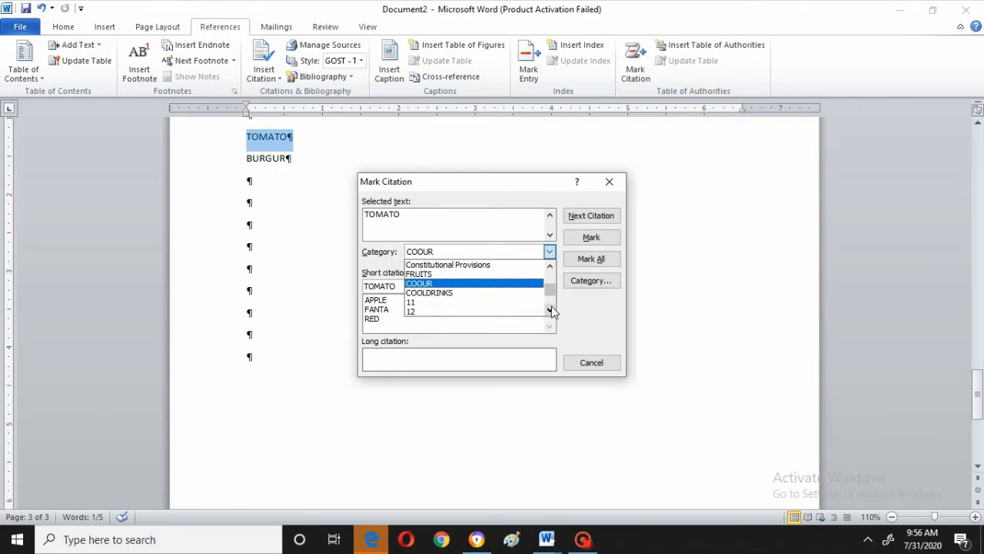
pyautogui.click(550, 309)
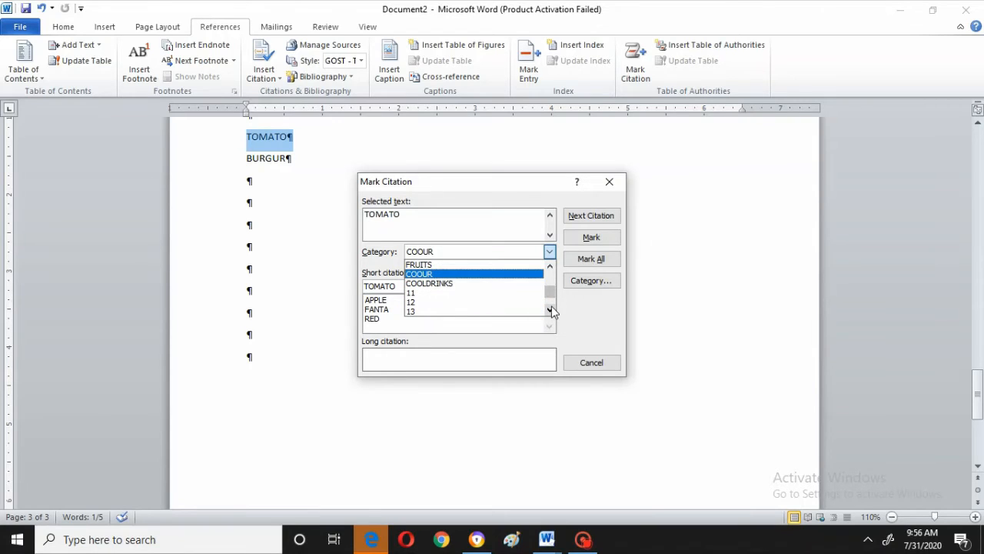
pyautogui.click(589, 281)
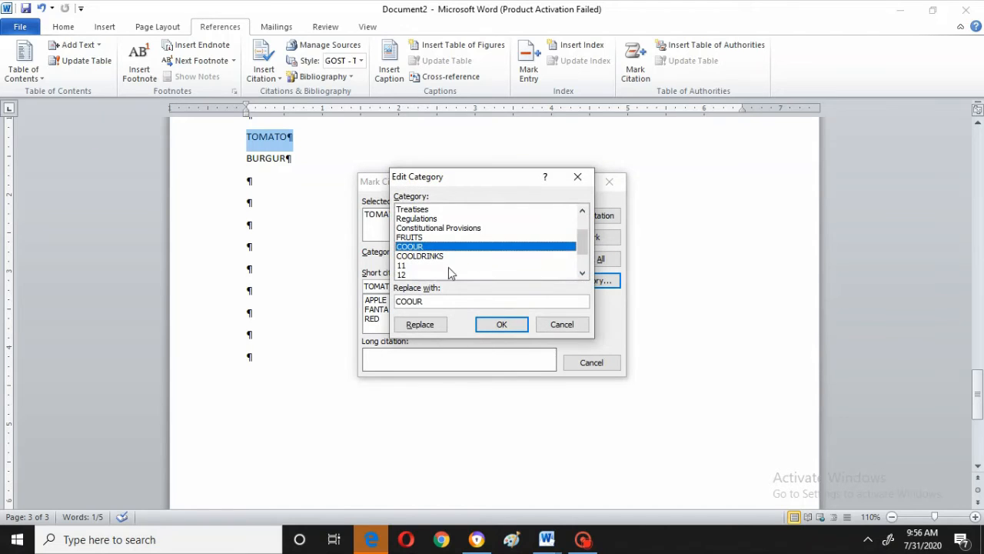
pyautogui.click(446, 265)
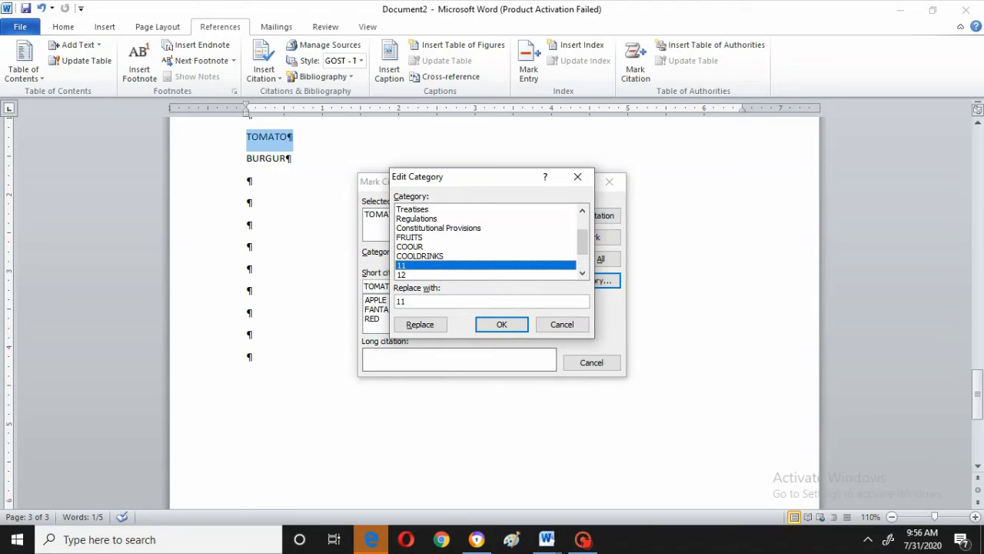
pyautogui.click(406, 301)
pyautogui.press('BackSpace')
pyautogui.press('BackSpace')
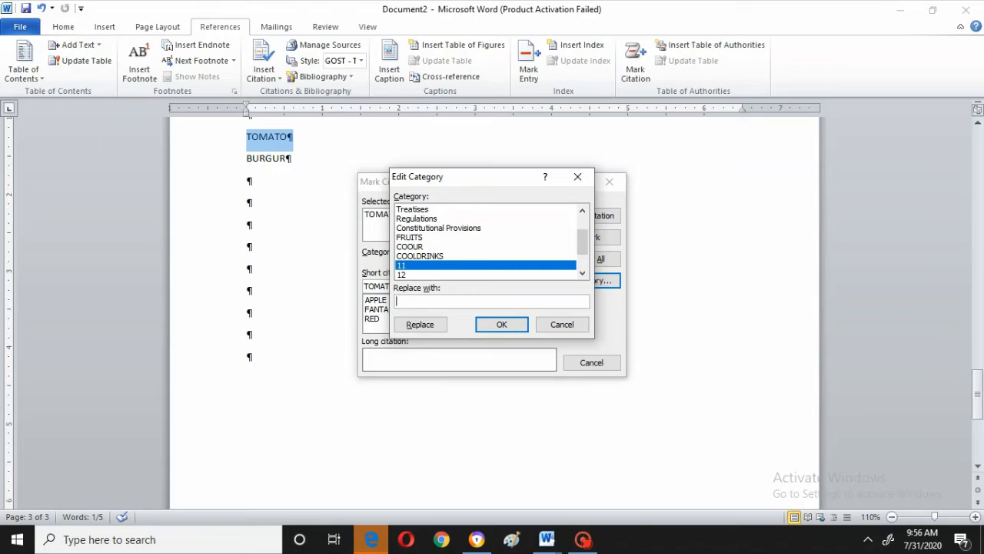
pyautogui.write('VEGETABLE')
pyautogui.click(424, 325)
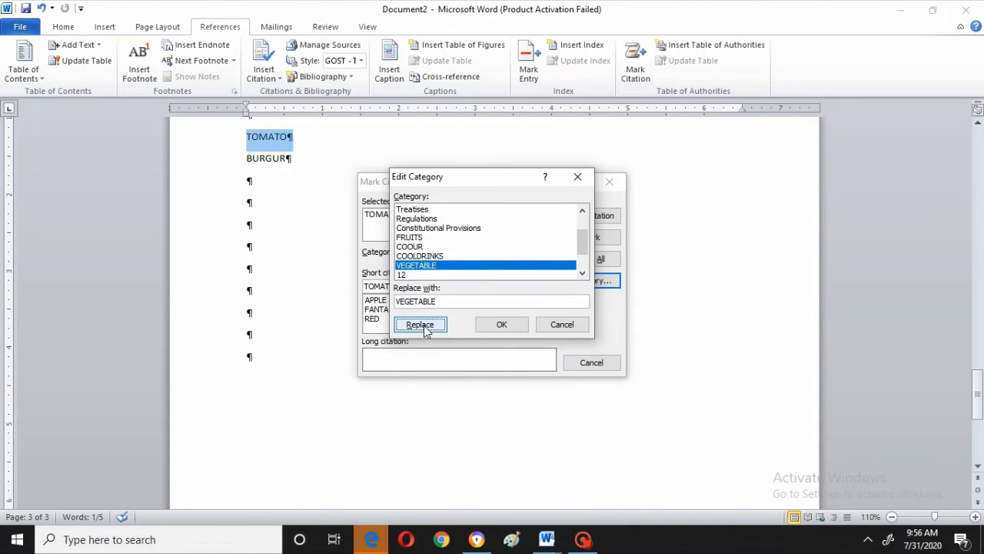
pyautogui.click(489, 326)
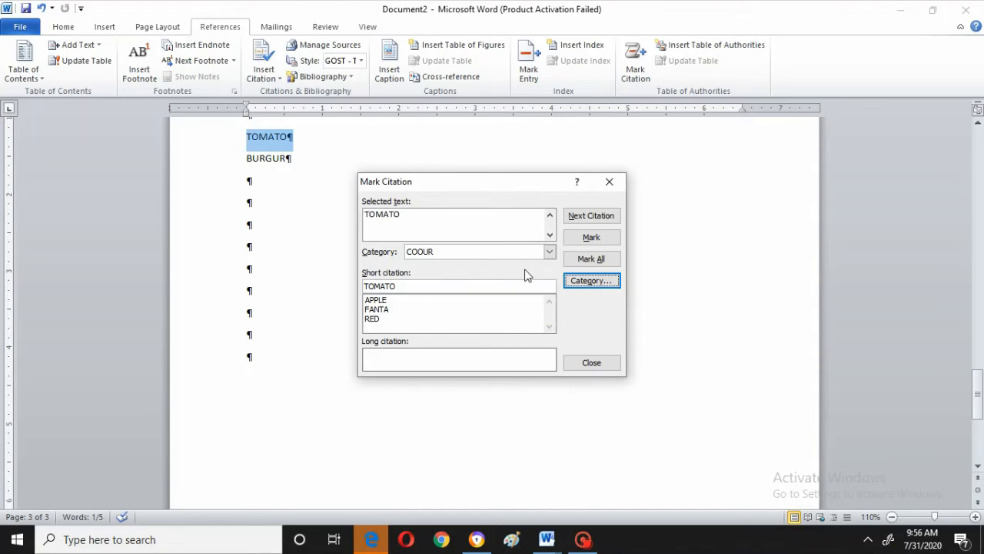
# - Mark TOMATO as a citation in the VEGETABLE category and close the Mark Citation dialog
pyautogui.click(550, 252)
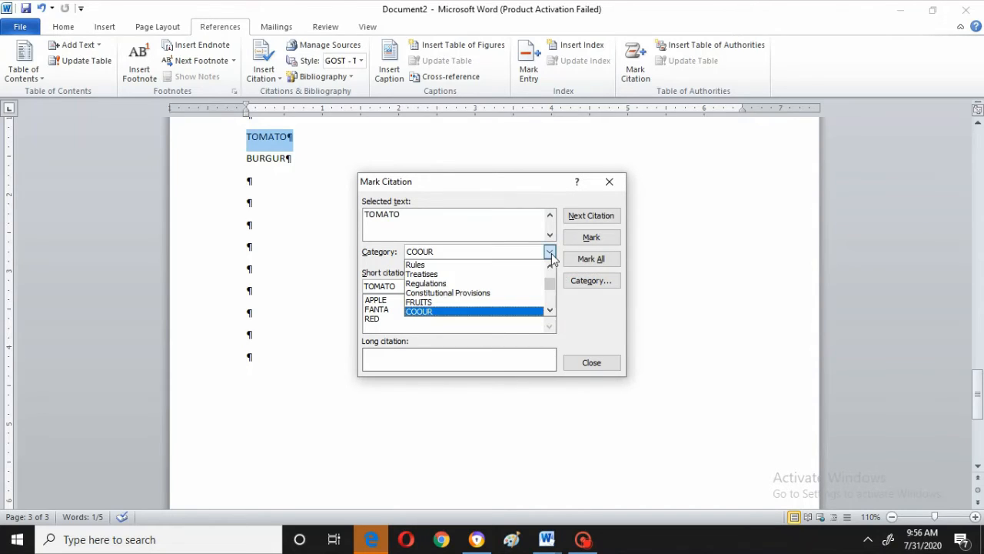
pyautogui.click(549, 310)
pyautogui.click(550, 310)
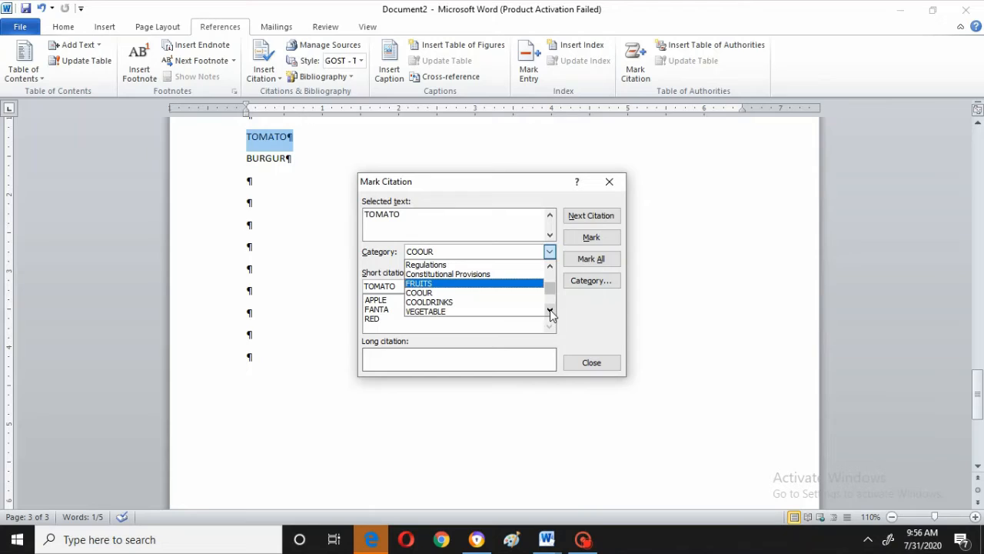
pyautogui.click(452, 311)
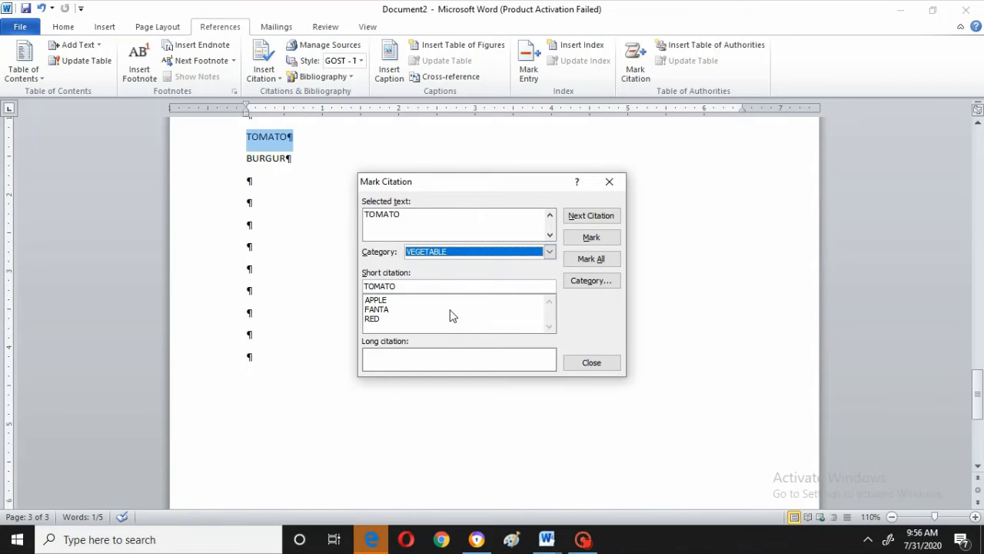
pyautogui.click(583, 239)
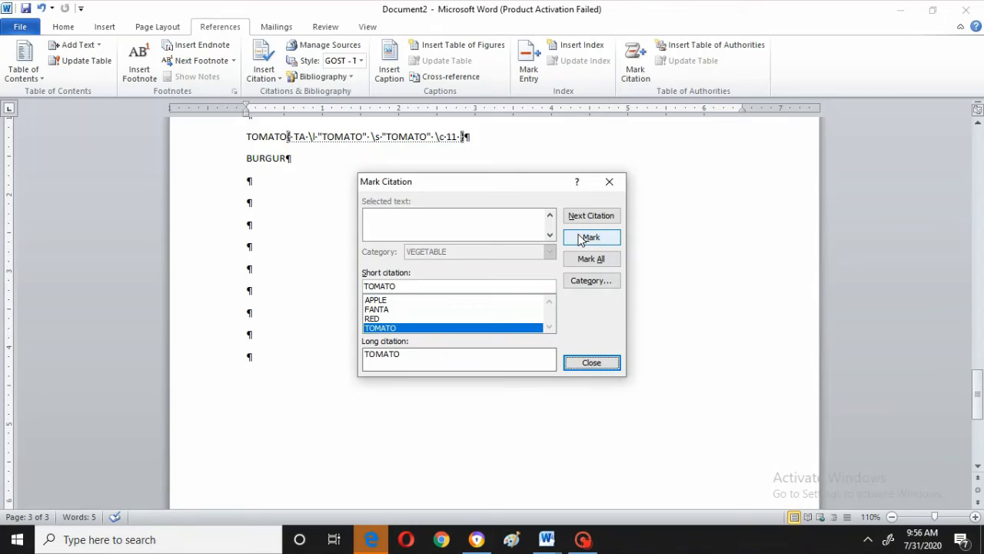
pyautogui.click(596, 368)
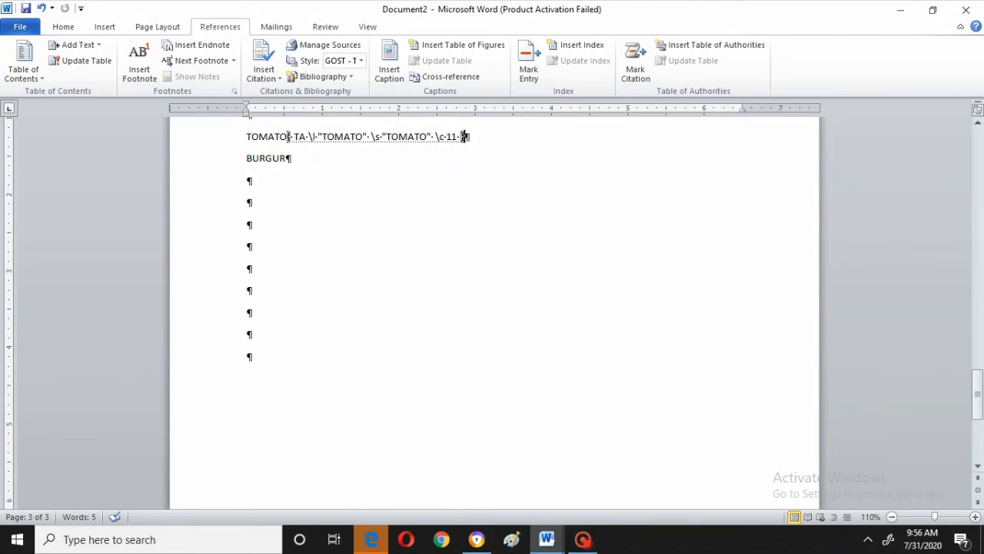
# - Select the word BURGUR on page 3 and start marking it as a citation
pyautogui.press('Right')
pyautogui.hotkey('shift', 'Right')
pyautogui.hotkey('shift', 'Right')
pyautogui.hotkey('shift', 'Right')
pyautogui.hotkey('shift', 'Right')
pyautogui.hotkey('shift', 'Right')
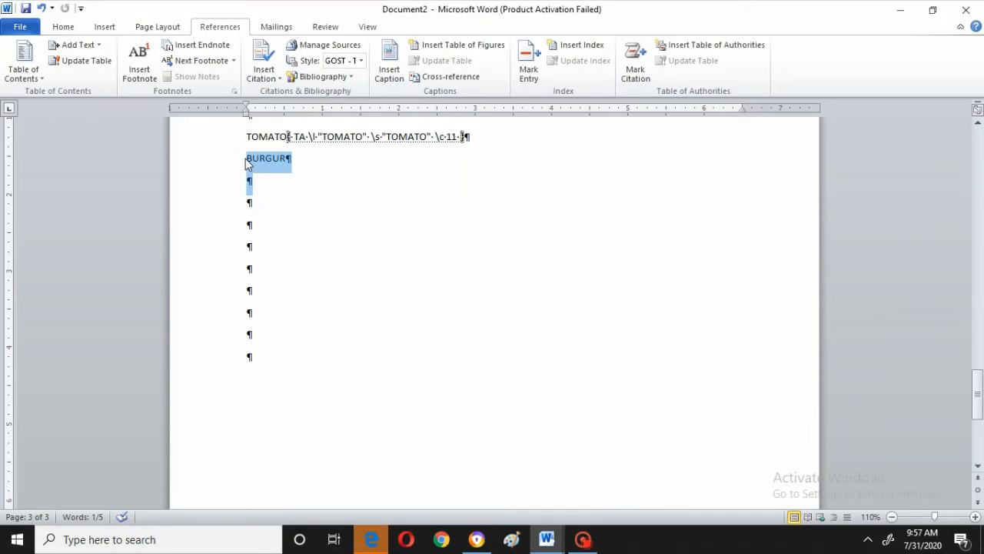
pyautogui.hotkey('shift', 'Up')
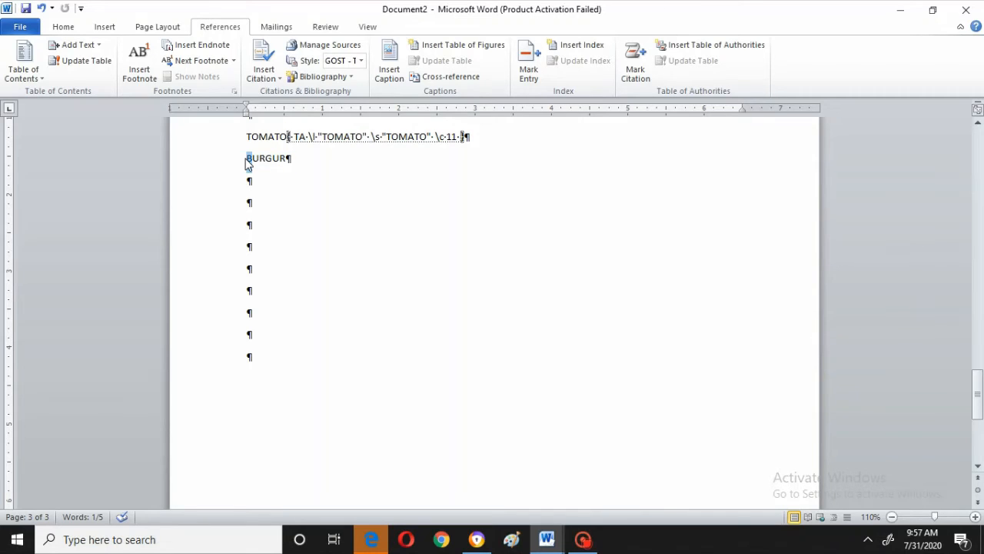
pyautogui.hotkey('shift', 'Right')
pyautogui.hotkey('shift', 'Right')
pyautogui.hotkey('shift', 'Right')
pyautogui.hotkey('shift', 'Right')
pyautogui.hotkey('shift', 'Right')
pyautogui.hotkey('shift', 'Right')
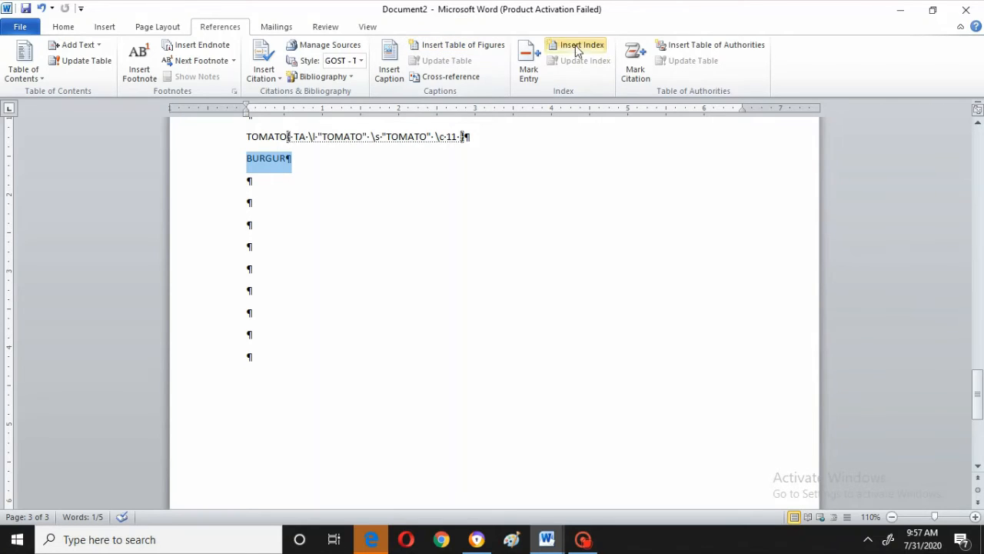
pyautogui.click(646, 71)
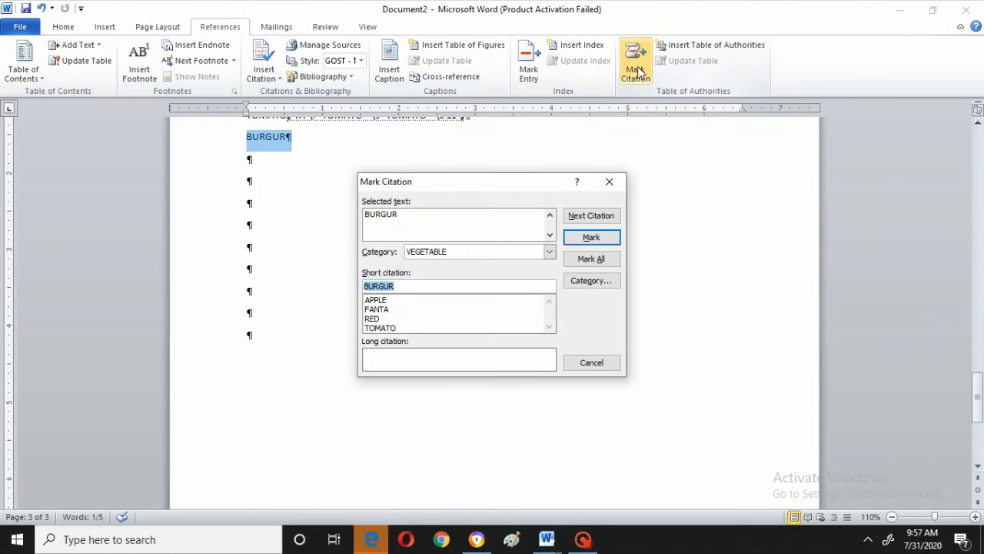
# - Rename the unused citation category 12 as FASTFOOD and mark BURGUR as a citation with the VEGETABLE category still selected
pyautogui.click(589, 282)
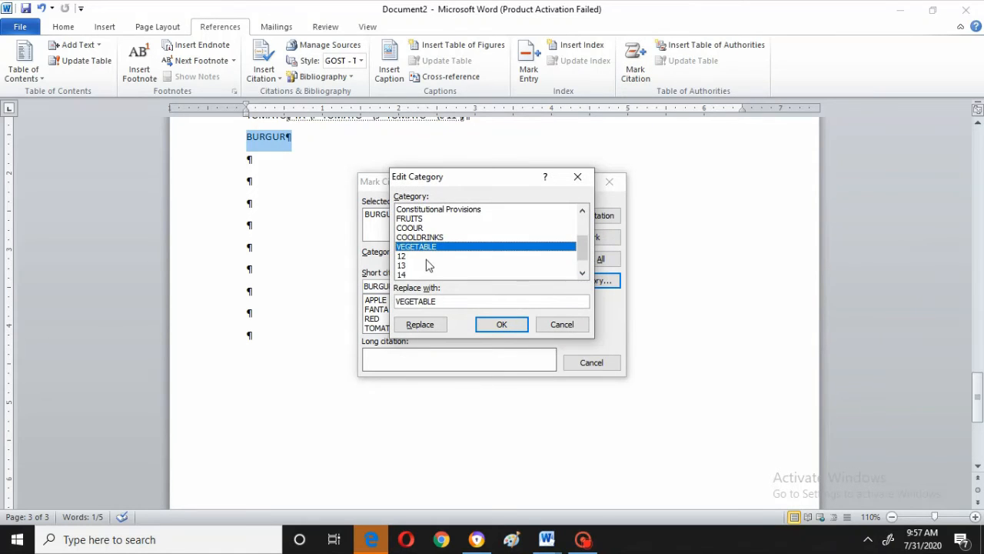
pyautogui.click(419, 258)
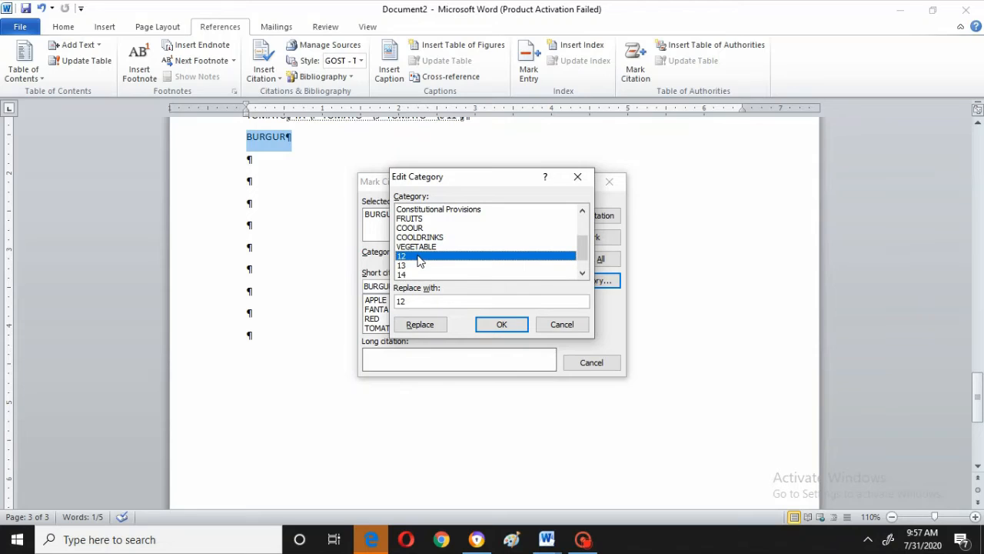
pyautogui.click(405, 302)
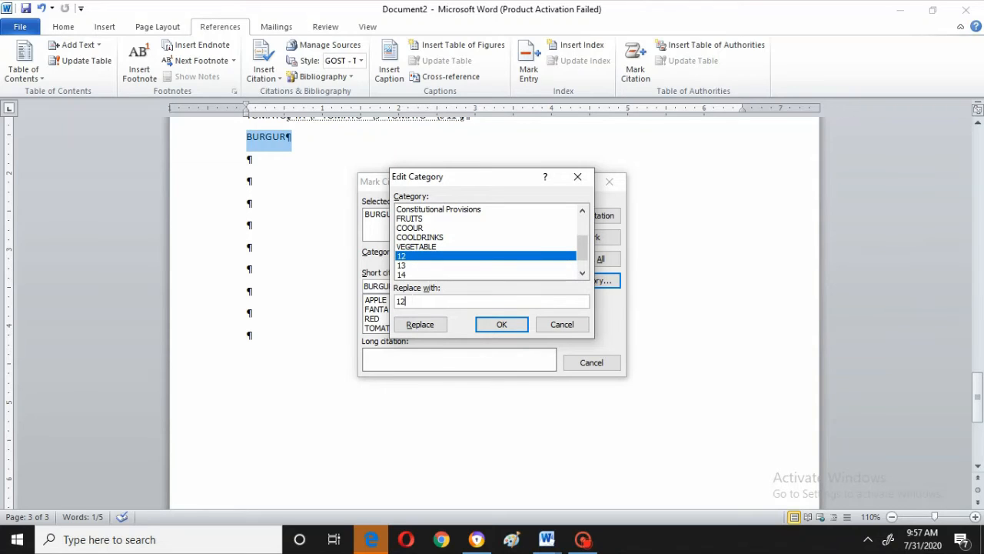
pyautogui.press('BackSpace')
pyautogui.press('BackSpace')
pyautogui.write('FASTFOOD')
pyautogui.click(422, 324)
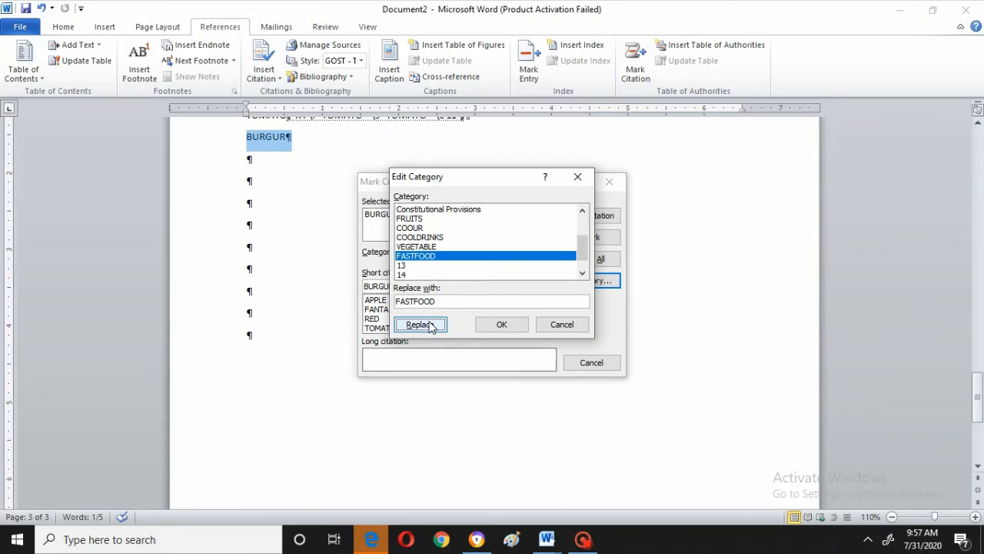
pyautogui.click(503, 328)
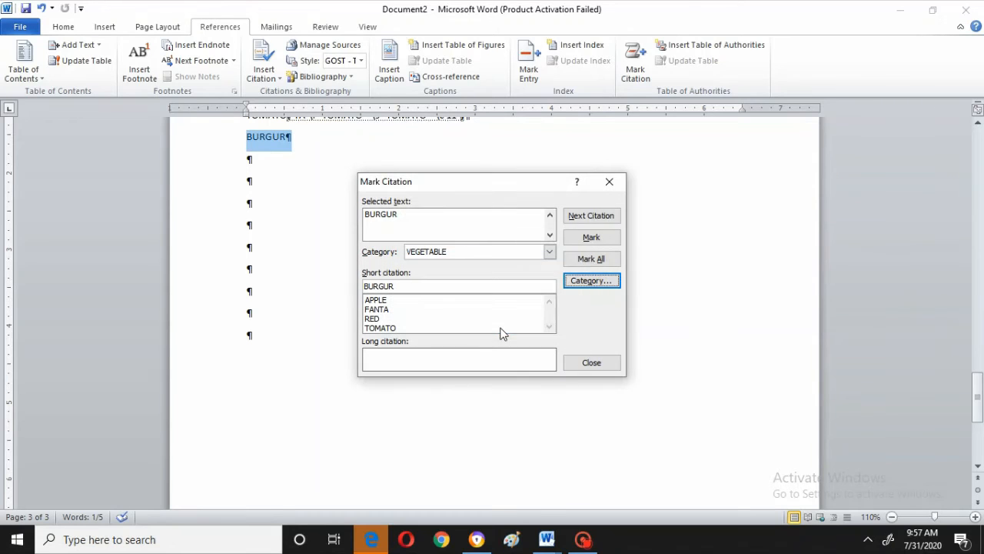
pyautogui.click(591, 238)
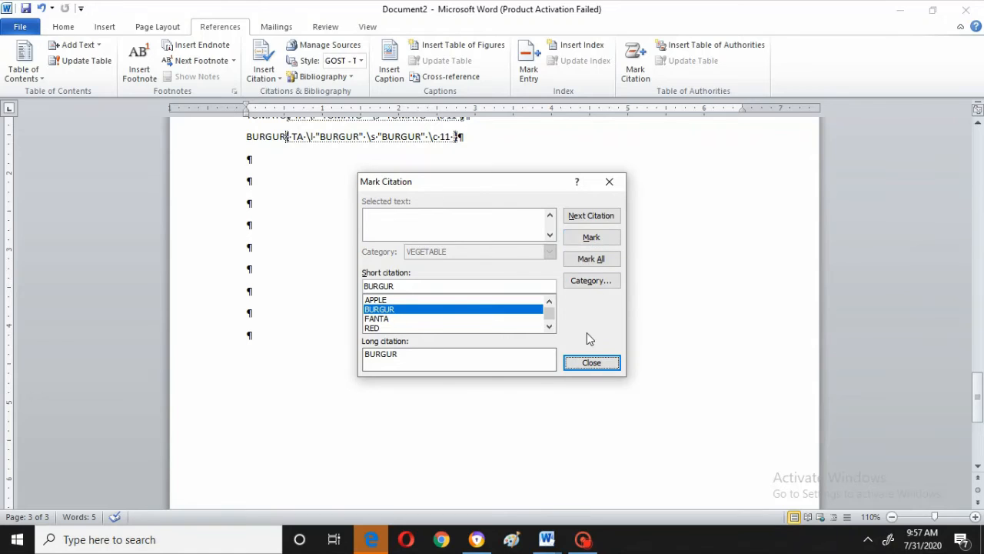
pyautogui.click(590, 363)
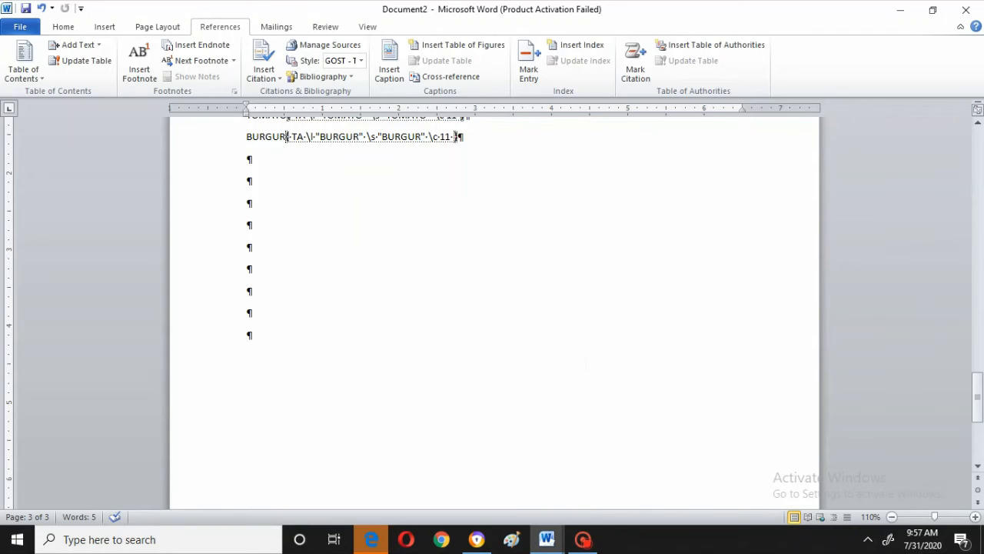
# - Insert a table of authorities for all categories at an empty paragraph on page 1, using the underline tab leader and From template format
pyautogui.press('Up')
pyautogui.press('Up')
pyautogui.press('Up')
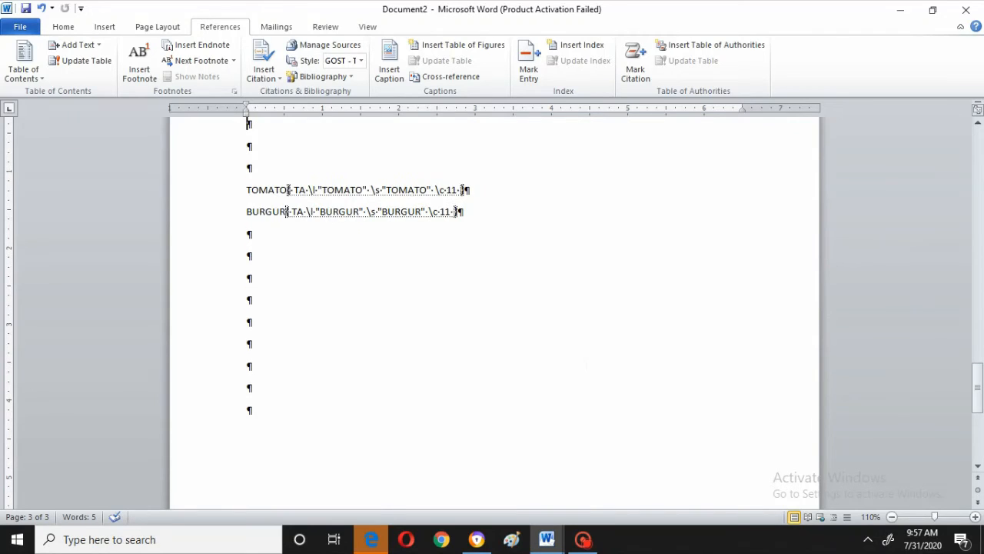
pyautogui.press('Down')
pyautogui.press('Up')
pyautogui.press('Up')
pyautogui.press('Up')
pyautogui.press('Up')
pyautogui.press('Up')
pyautogui.press('Up')
pyautogui.press('Up')
pyautogui.press('Up')
pyautogui.press('Up')
pyautogui.press('Up')
pyautogui.press('Up')
pyautogui.press('Up')
pyautogui.press('Up')
pyautogui.press('Up')
pyautogui.press('Up')
pyautogui.press('Up')
pyautogui.press('Up')
pyautogui.press('Up')
pyautogui.press('Up')
pyautogui.press('Up')
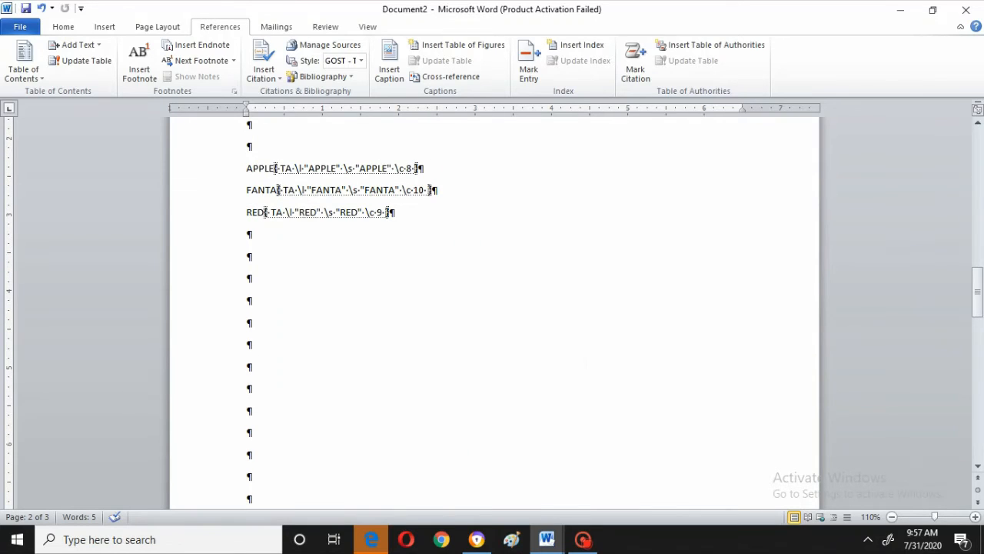
pyautogui.press('Up')
pyautogui.press('Up')
pyautogui.press('Up')
pyautogui.press('Up')
pyautogui.press('Up')
pyautogui.press('Up')
pyautogui.press('Up')
pyautogui.press('Up')
pyautogui.press('Up')
pyautogui.press('Up')
pyautogui.press('Up')
pyautogui.press('Up')
pyautogui.press('Up')
pyautogui.press('Up')
pyautogui.press('Up')
pyautogui.press('Up')
pyautogui.press('Up')
pyautogui.press('Up')
pyautogui.press('Up')
pyautogui.press('Up')
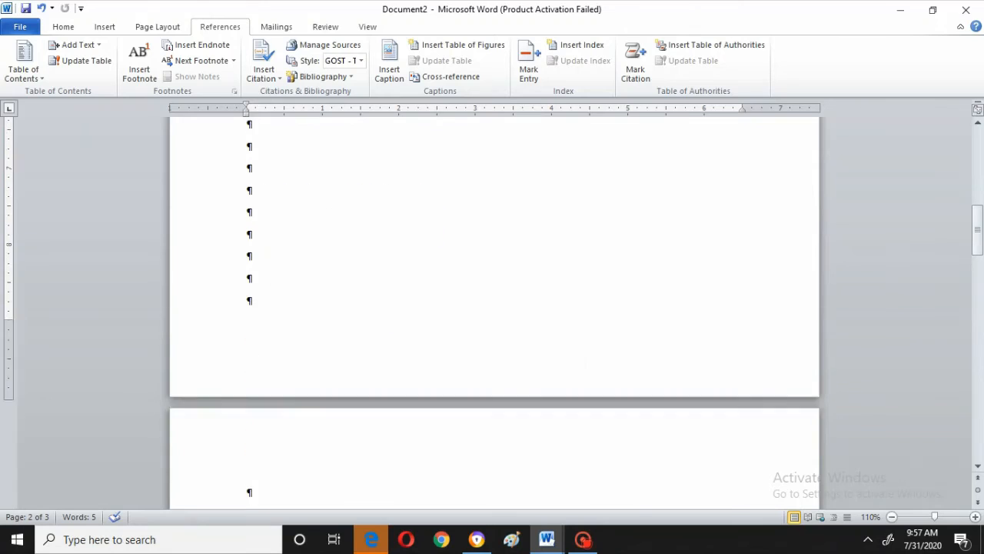
pyautogui.press('Down')
pyautogui.press('Down')
pyautogui.press('Down')
pyautogui.press('Down')
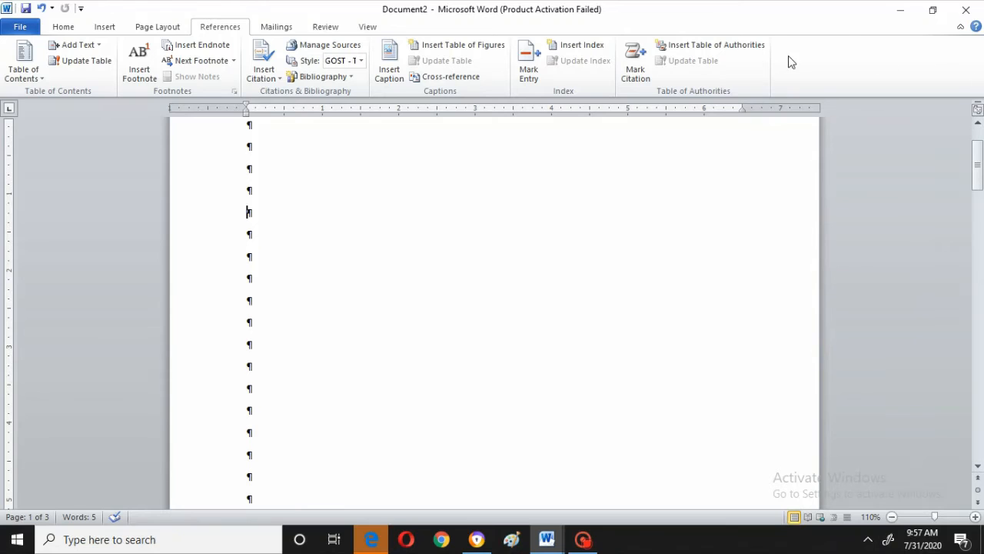
pyautogui.click(715, 45)
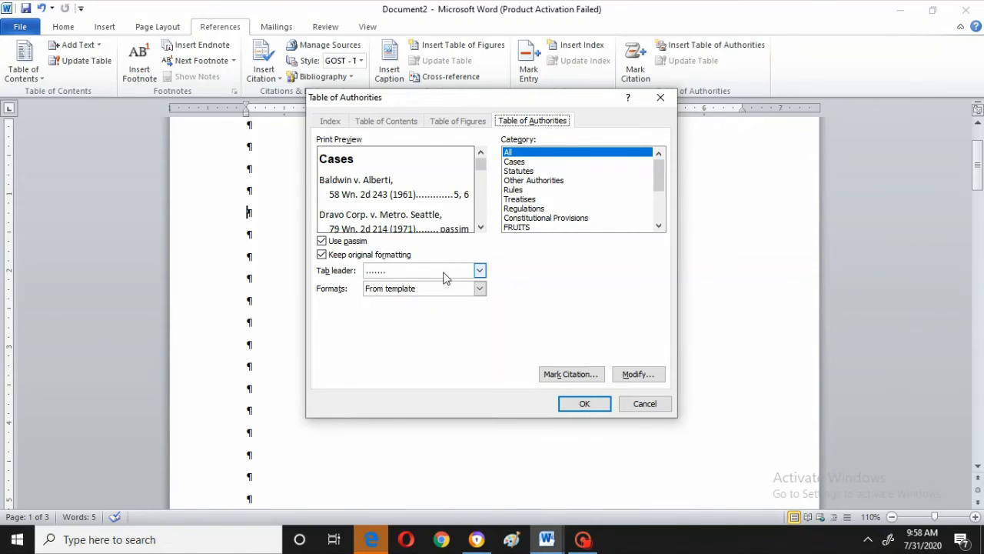
pyautogui.click(479, 272)
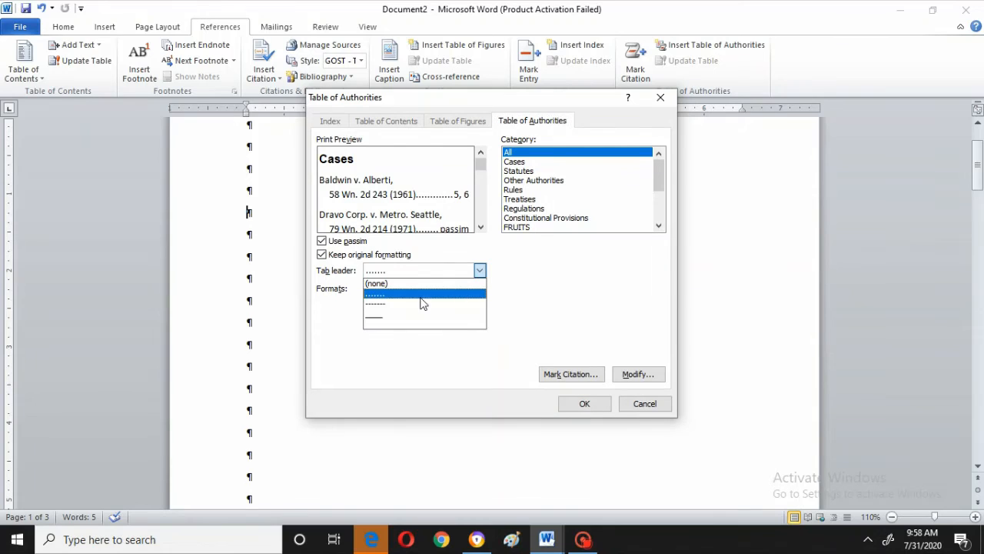
pyautogui.click(386, 314)
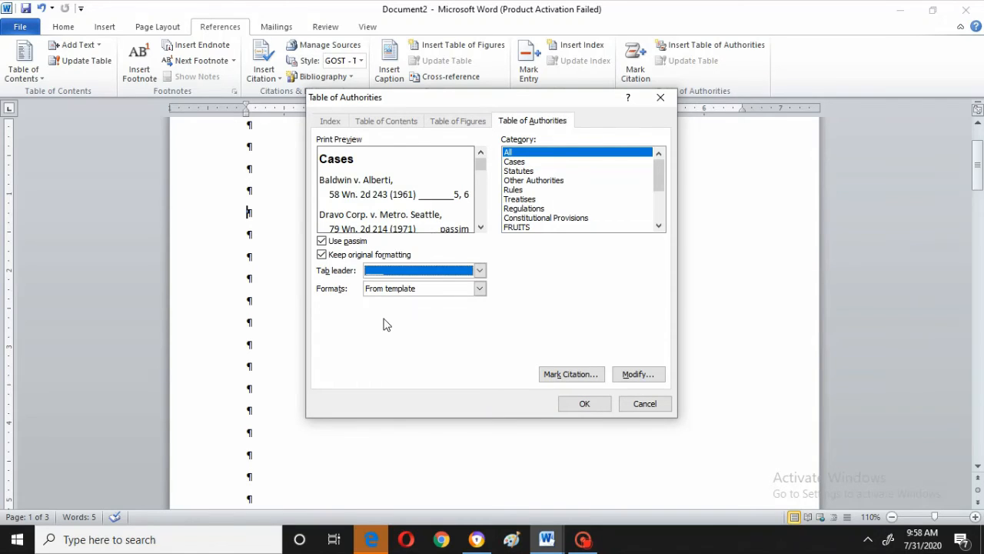
pyautogui.click(478, 289)
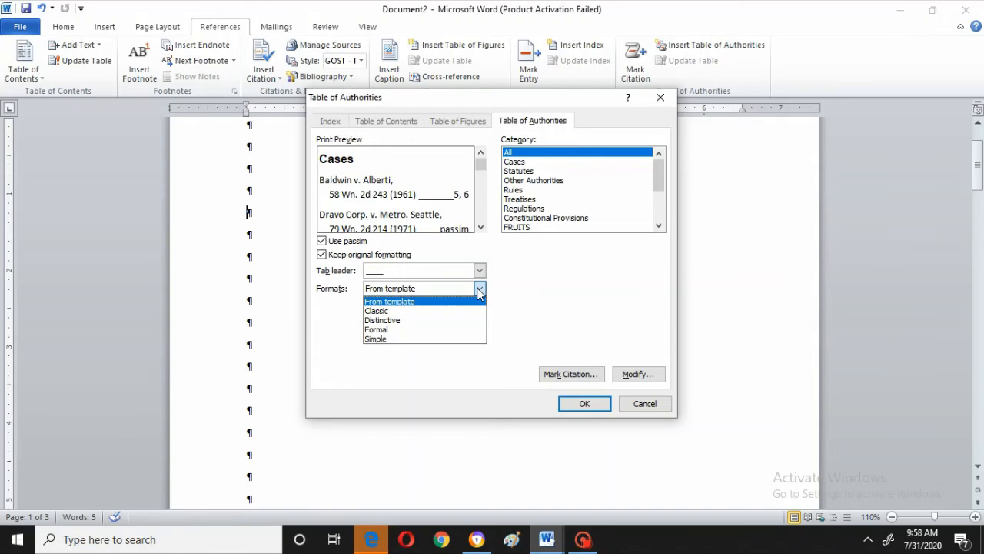
pyautogui.click(479, 290)
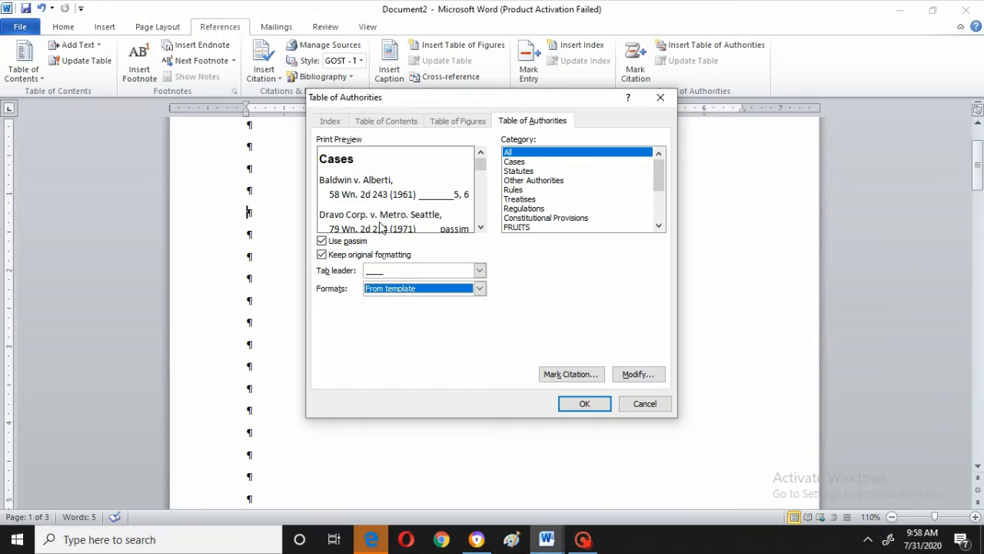
pyautogui.click(593, 407)
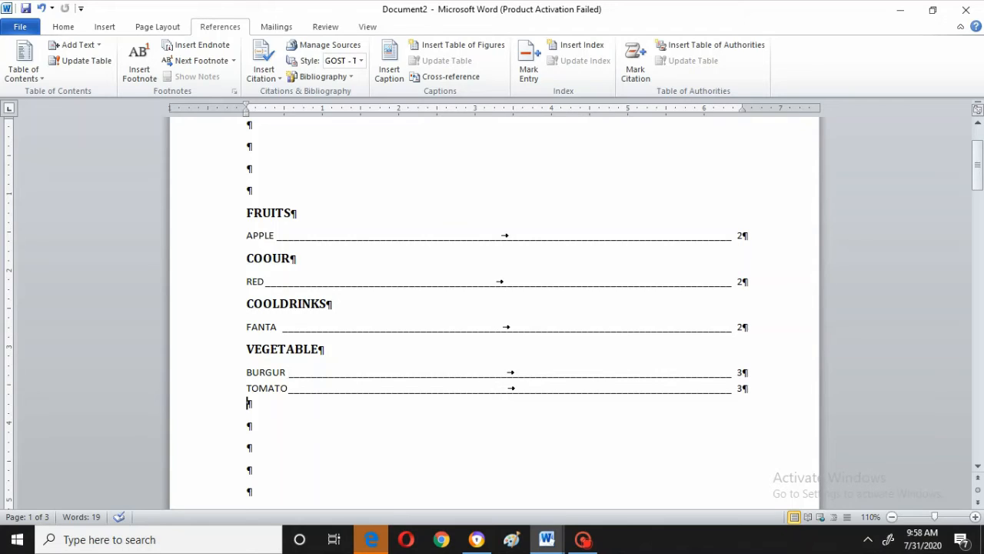
# - Check the entries listed under the VEGETABLE heading in the inserted table of authorities
pyautogui.hotkey('shift', 'Up')
pyautogui.hotkey('shift', 'Up')
pyautogui.hotkey('shift', 'Up')
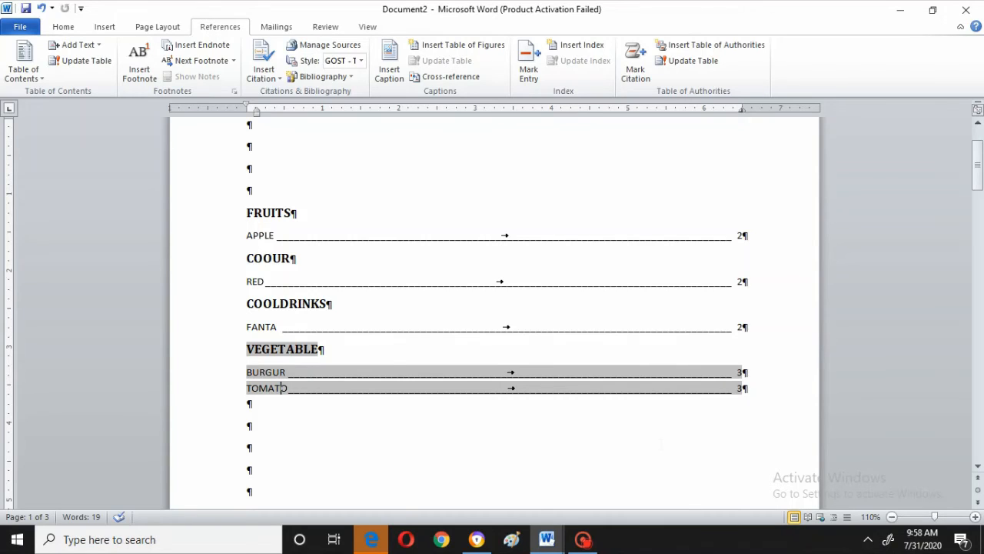
# - Select the word BURGUR on page 3 and open its citation settings
pyautogui.press('Down')
pyautogui.press('Down')
pyautogui.press('Down')
pyautogui.press('Down')
pyautogui.press('Down')
pyautogui.press('Down')
pyautogui.press('Down')
pyautogui.press('Down')
pyautogui.press('Down')
pyautogui.press('Down')
pyautogui.press('Down')
pyautogui.press('Down')
pyautogui.press('Down')
pyautogui.press('Down')
pyautogui.press('Down')
pyautogui.press('Down')
pyautogui.press('Down')
pyautogui.press('Down')
pyautogui.press('Down')
pyautogui.press('Down')
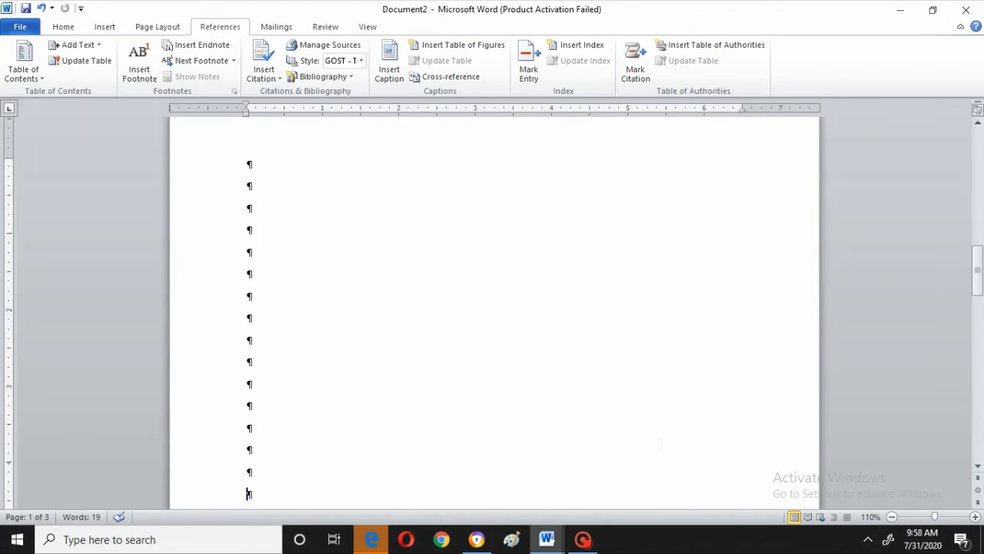
pyautogui.press('Down')
pyautogui.press('Down')
pyautogui.press('Down')
pyautogui.press('Down')
pyautogui.press('Down')
pyautogui.press('Down')
pyautogui.press('Down')
pyautogui.press('Down')
pyautogui.press('Down')
pyautogui.press('Down')
pyautogui.press('Down')
pyautogui.press('Down')
pyautogui.press('Down')
pyautogui.press('Down')
pyautogui.press('Down')
pyautogui.press('Down')
pyautogui.press('Down')
pyautogui.press('Down')
pyautogui.press('Down')
pyautogui.press('Down')
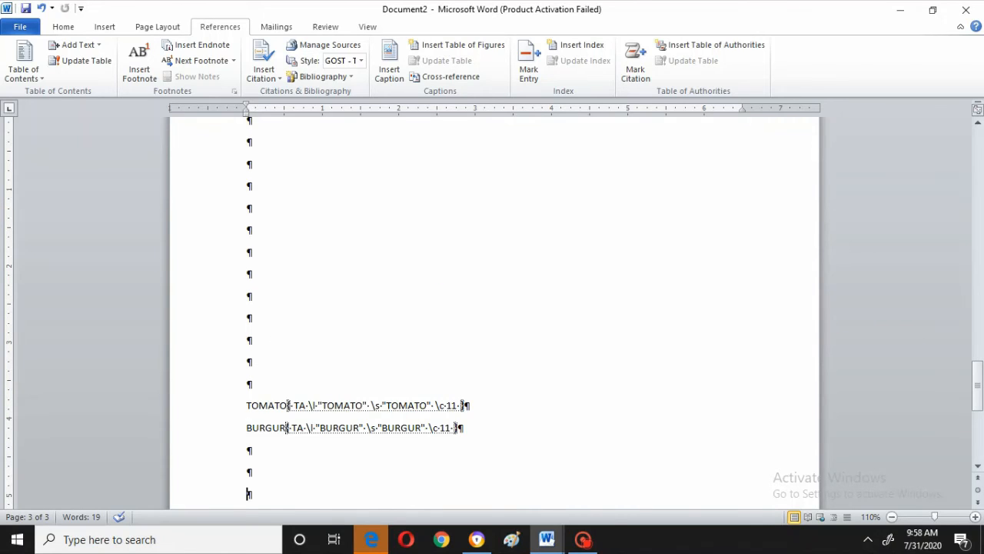
pyautogui.hotkey('shift', 'Right')
pyautogui.hotkey('shift', 'Right')
pyautogui.hotkey('shift', 'Right')
pyautogui.hotkey('shift', 'Right')
pyautogui.hotkey('shift', 'Right')
pyautogui.hotkey('shift', 'Right')
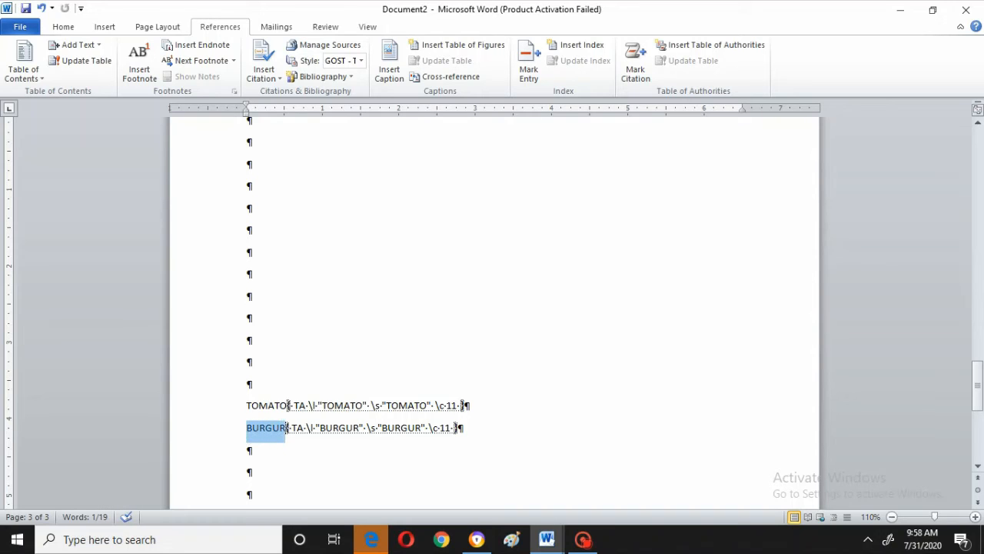
pyautogui.click(629, 77)
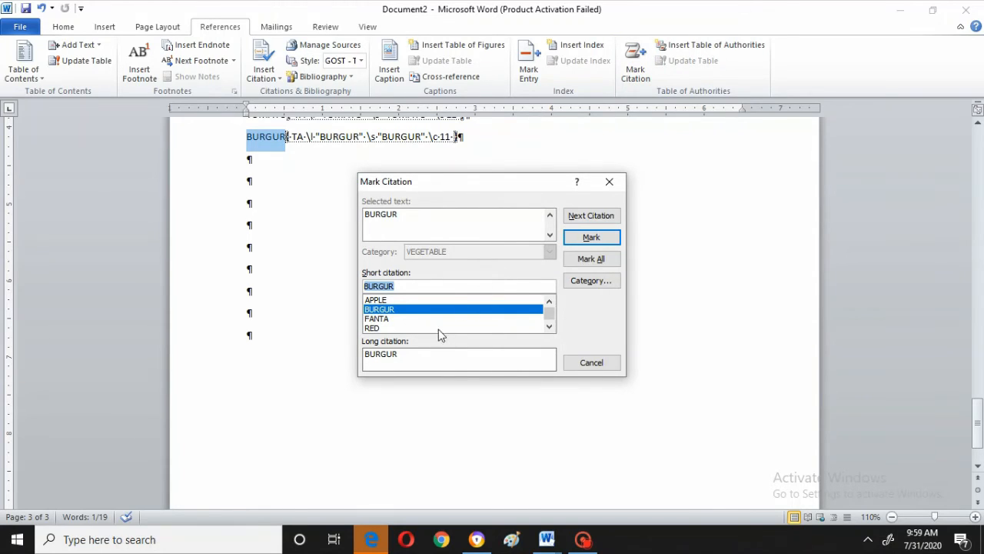
# - Try to reassign the BURGUR citation to FASTFOOD by choosing that category in the category editor
pyautogui.click(590, 283)
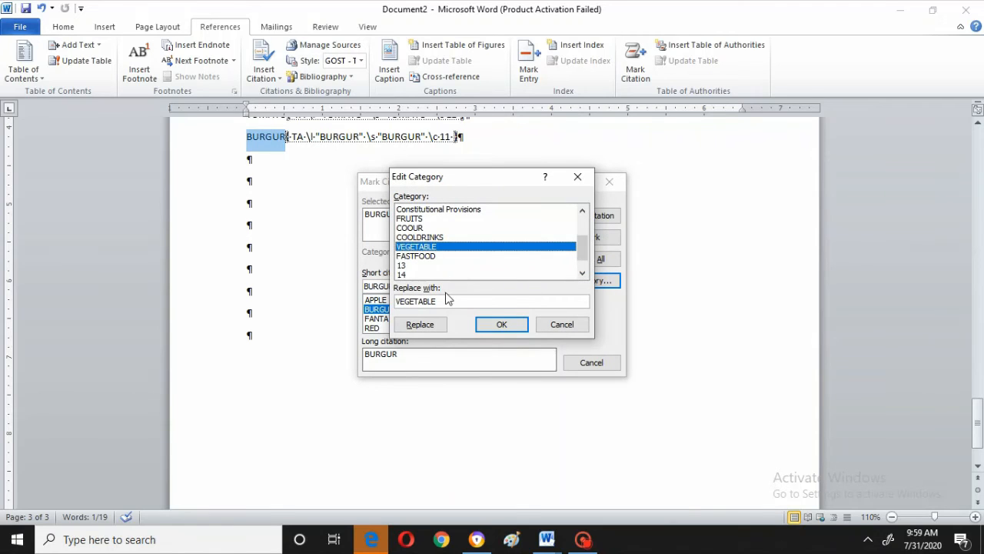
pyautogui.click(430, 257)
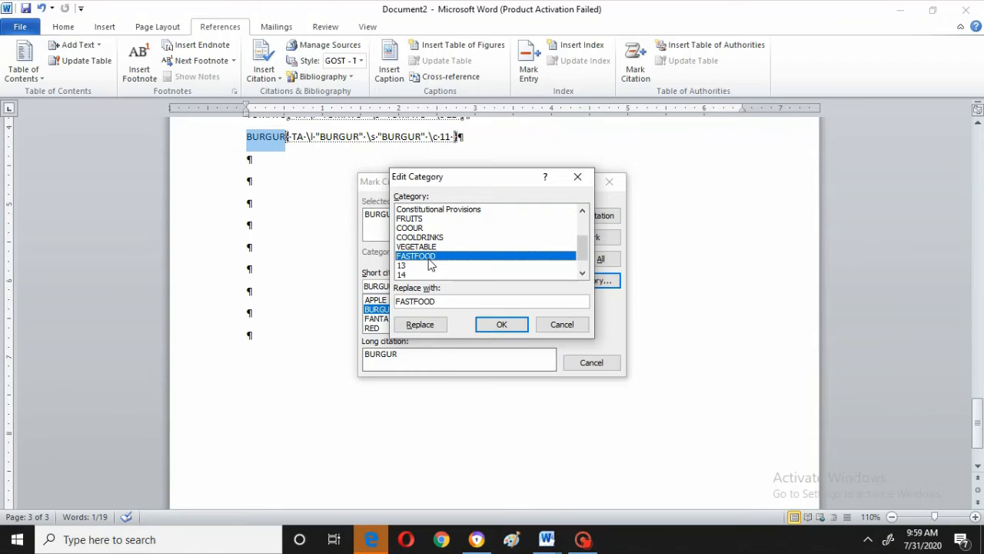
pyautogui.click(498, 329)
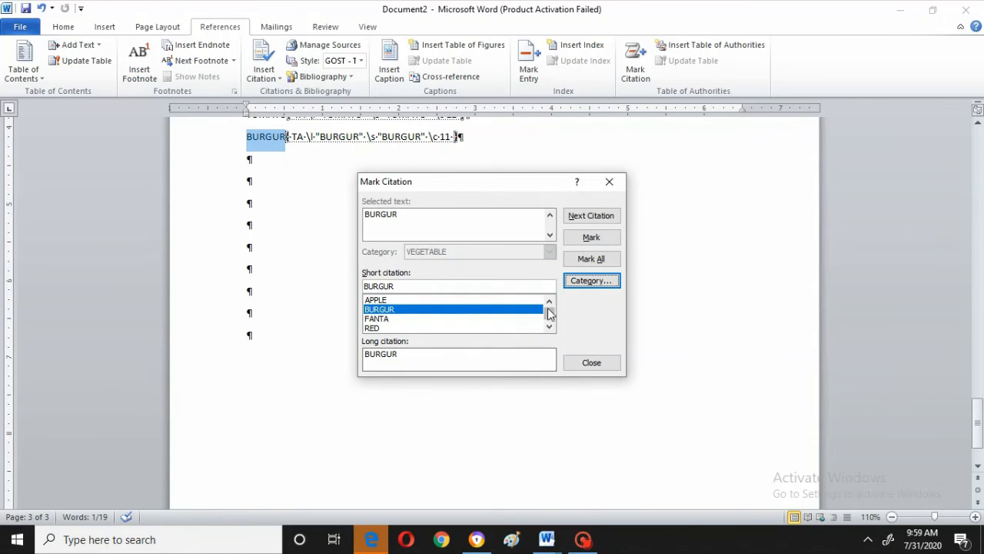
# - Try to replace BURGUR's VEGETABLE category with FASTFOOD in the category editor and close the citation settings
pyautogui.click(587, 282)
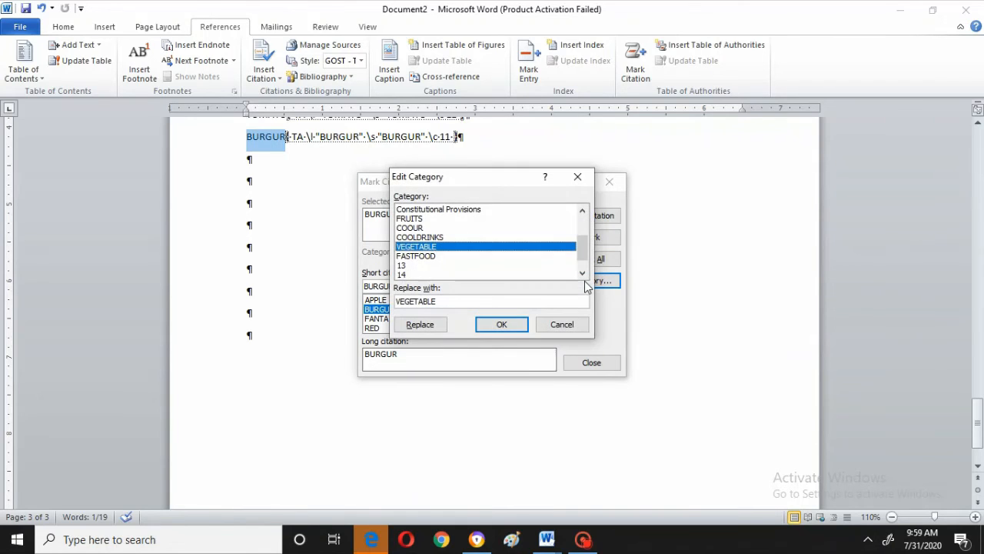
pyautogui.click(436, 301)
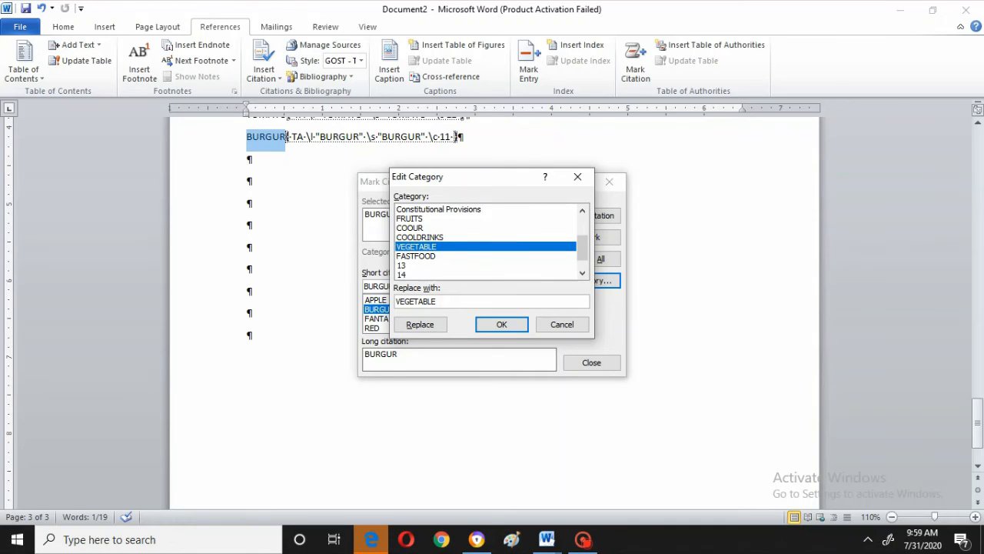
pyautogui.press('BackSpace')
pyautogui.press('BackSpace')
pyautogui.press('BackSpace')
pyautogui.press('BackSpace')
pyautogui.press('BackSpace')
pyautogui.press('BackSpace')
pyautogui.press('BackSpace')
pyautogui.press('BackSpace')
pyautogui.press('BackSpace')
pyautogui.click(435, 258)
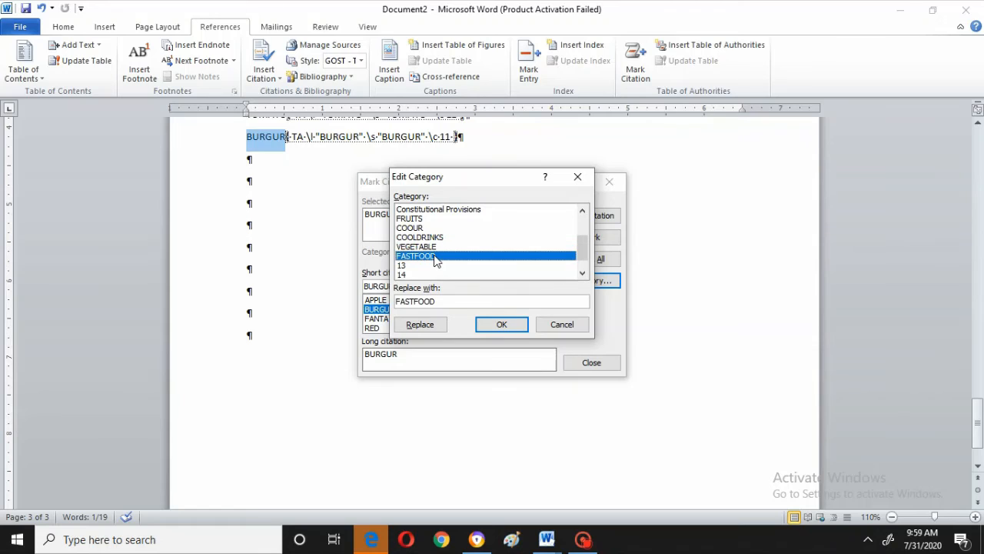
pyautogui.click(429, 325)
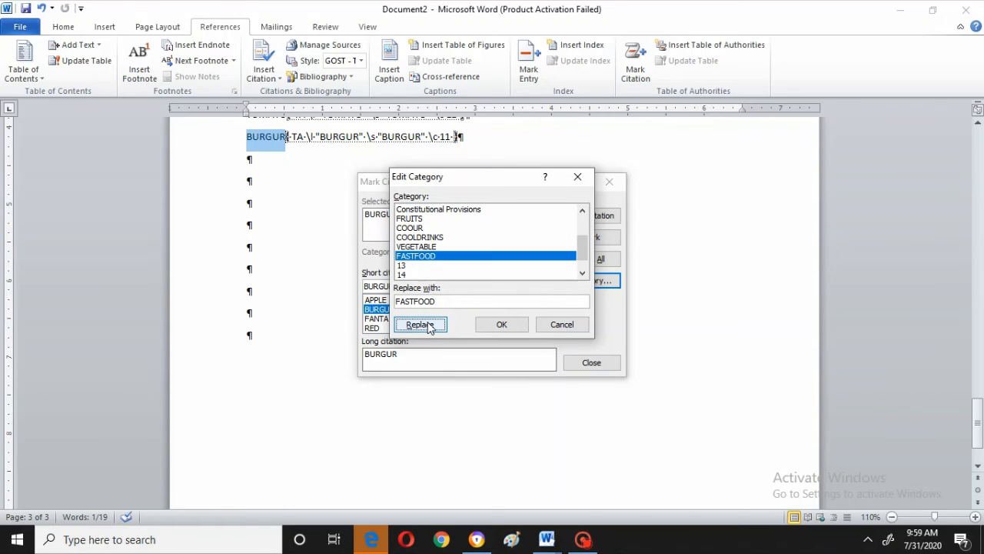
pyautogui.click(502, 324)
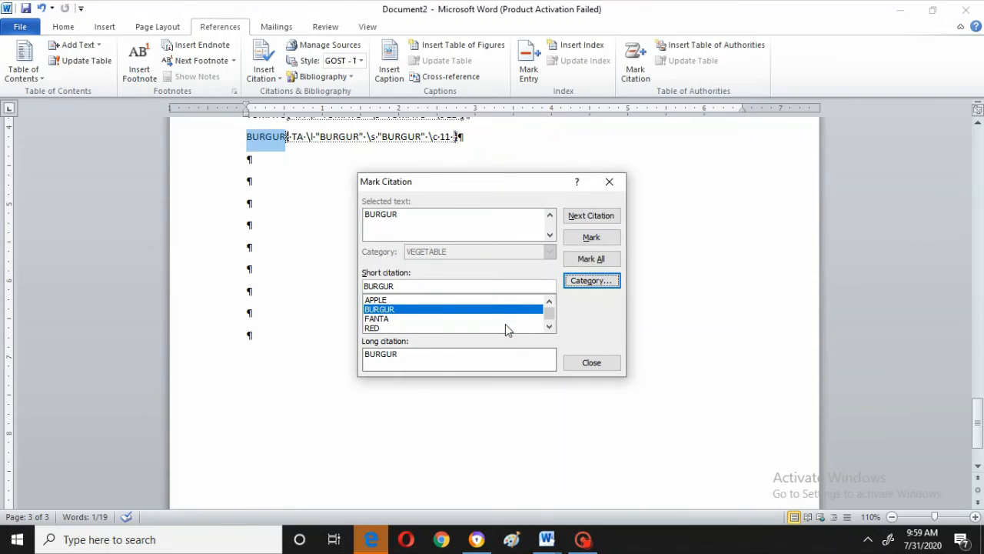
pyautogui.click(582, 366)
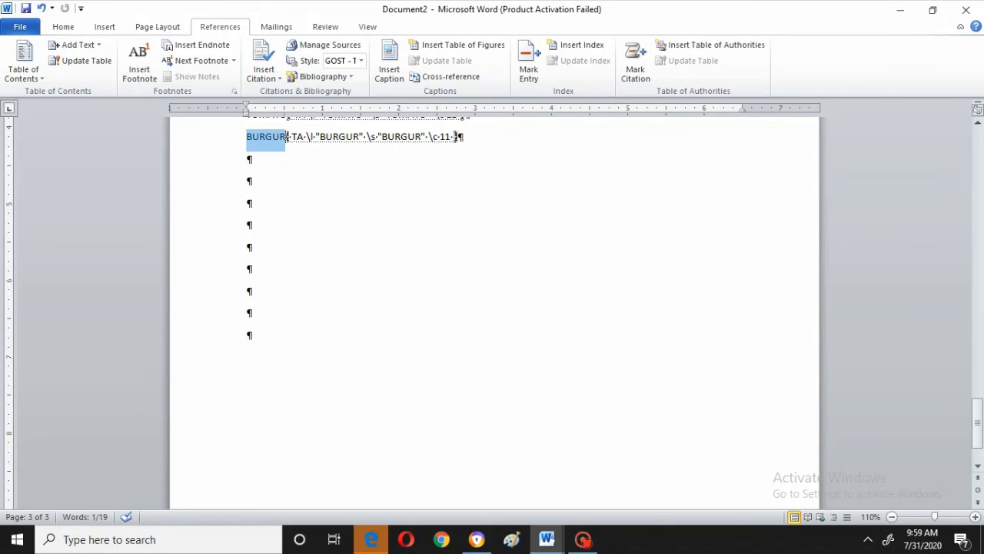
# - Delete the BURGUR line with its citation field and the blank paragraphs below it on page 3
pyautogui.click(975, 123)
pyautogui.click(975, 123)
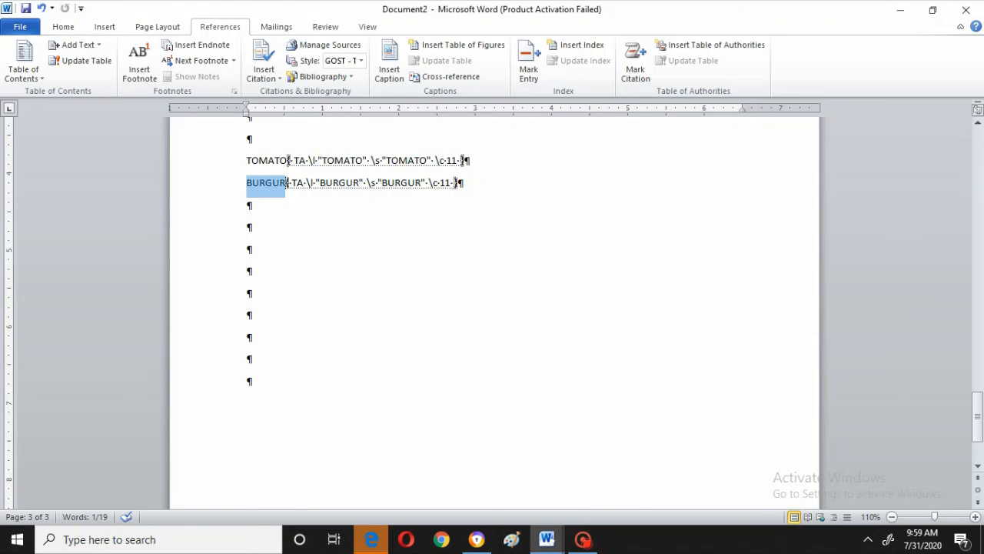
pyautogui.click(248, 227)
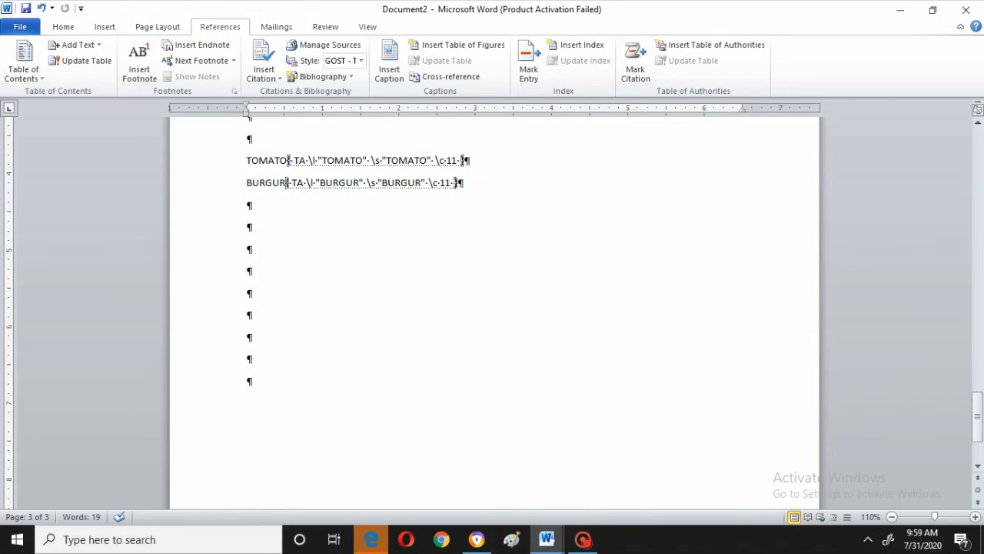
pyautogui.click(978, 123)
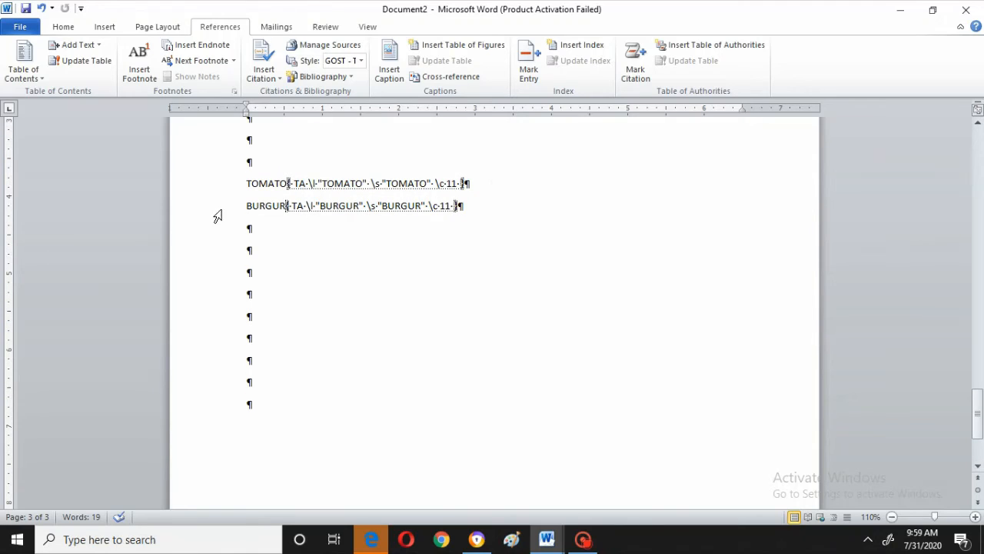
pyautogui.click(247, 205)
pyautogui.hotkey('ctrl', 'shift', 'Right')
pyautogui.hotkey('ctrl', 'shift', 'End')
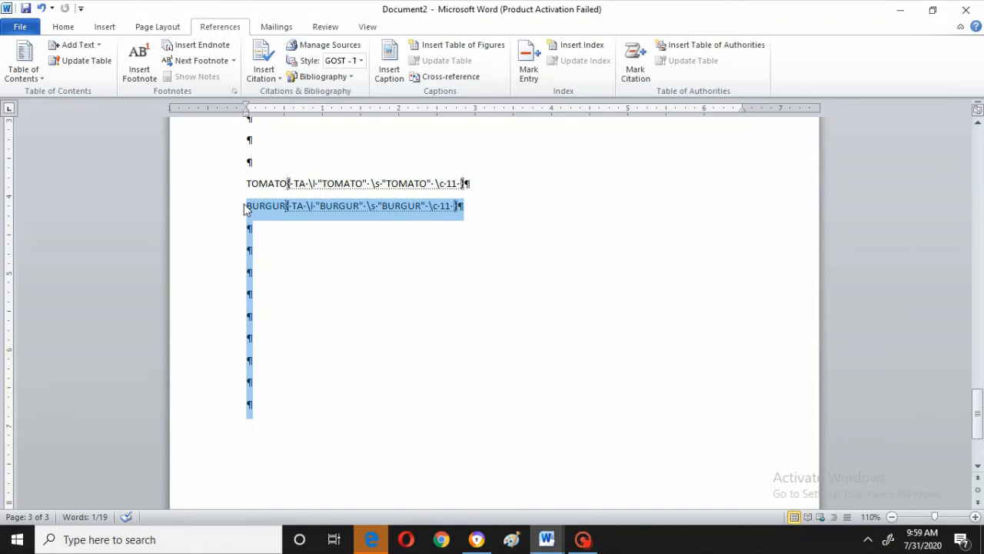
pyautogui.press('Delete')
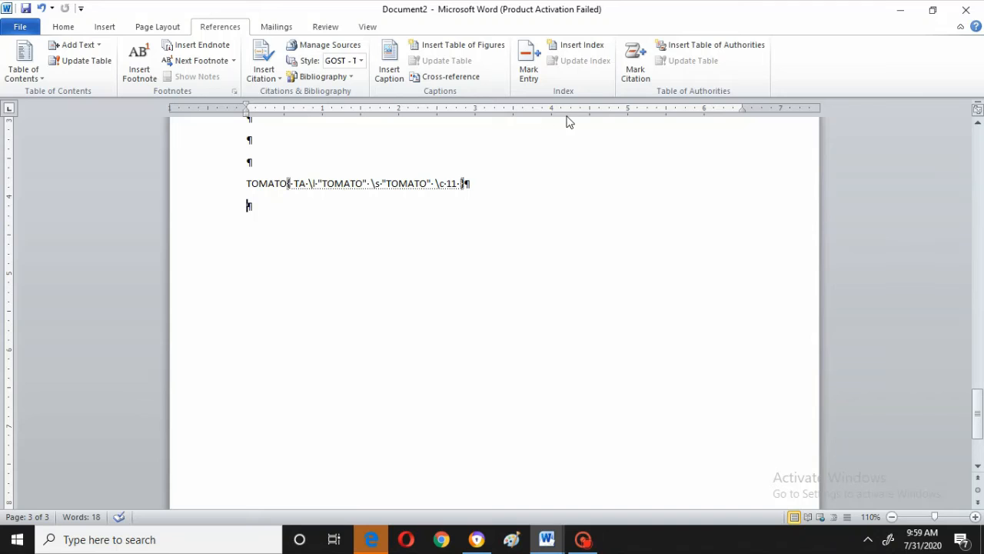
# - Delete the VEGETABLE heading with its BURGUR and TOMATO entries from the table of authorities on page 1
pyautogui.press('Up')
pyautogui.scroll(2, 873, 107)
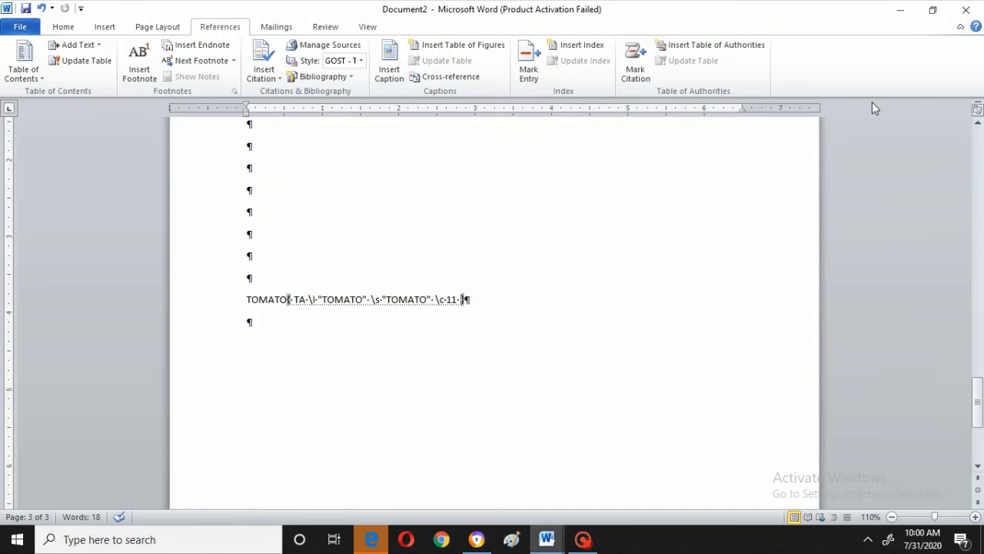
pyautogui.scroll(10, 872, 108)
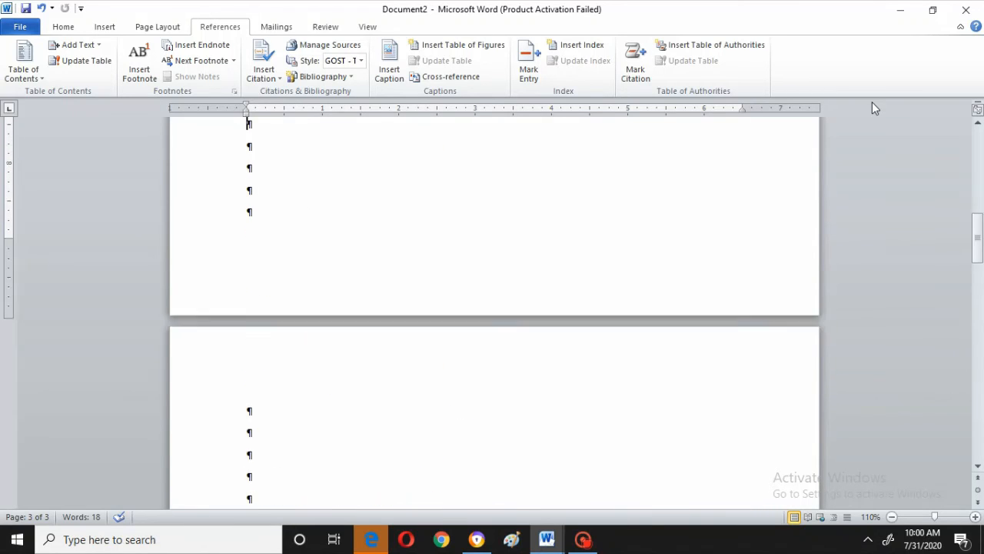
pyautogui.press('Up')
pyautogui.press('Up')
pyautogui.press('Up')
pyautogui.press('Up')
pyautogui.press('Up')
pyautogui.press('Up')
pyautogui.press('Up')
pyautogui.press('Up')
pyautogui.press('Up')
pyautogui.press('Up')
pyautogui.press('Down')
pyautogui.press('Down')
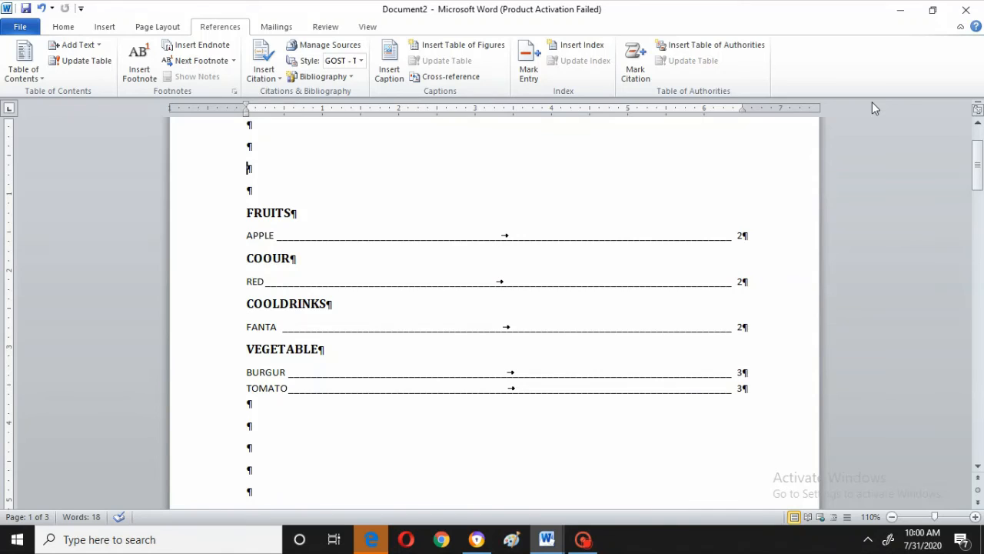
pyautogui.press('Down')
pyautogui.press('Down')
pyautogui.press('Down')
pyautogui.press('Down')
pyautogui.press('Down')
pyautogui.press('Down')
pyautogui.press('Down')
pyautogui.press('Down')
pyautogui.press('Down')
pyautogui.press('Down')
pyautogui.press('Down')
pyautogui.press('Down')
pyautogui.press('Down')
pyautogui.press('Down')
pyautogui.press('Down')
pyautogui.press('Up')
pyautogui.press('Up')
pyautogui.press('Up')
pyautogui.press('Up')
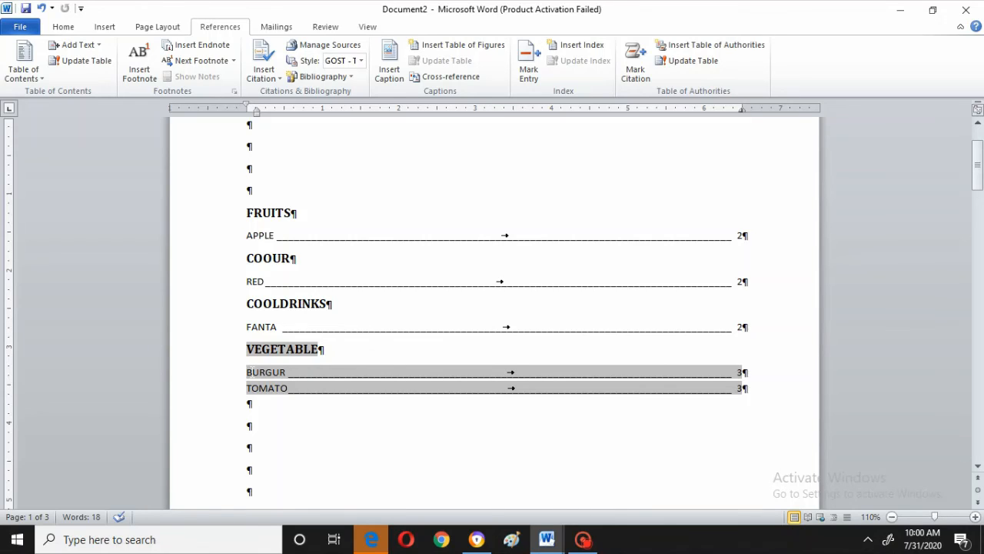
pyautogui.hotkey('shift', 'Right')
pyautogui.hotkey('shift', 'Right')
pyautogui.hotkey('shift', 'Right')
pyautogui.hotkey('shift', 'Right')
pyautogui.hotkey('shift', 'Right')
pyautogui.hotkey('shift', 'Right')
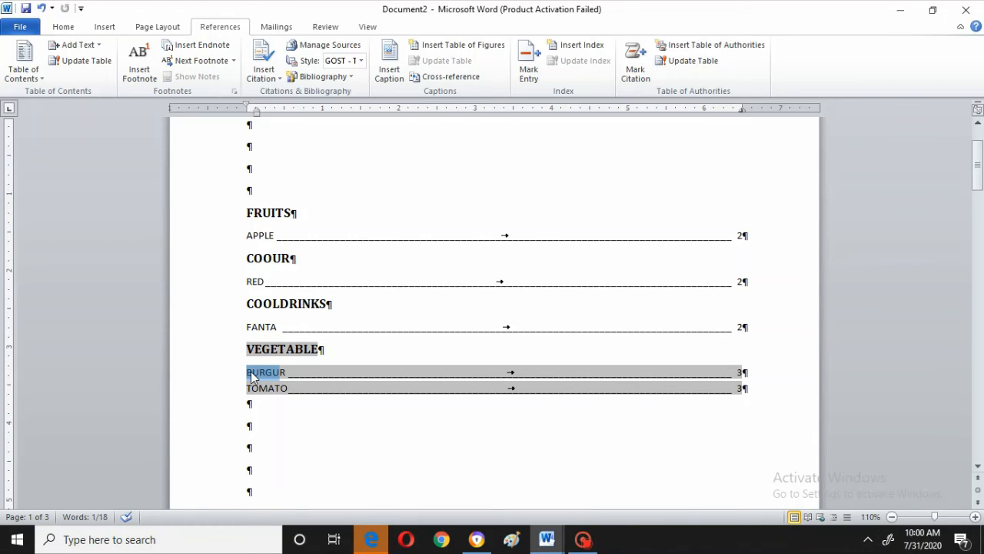
pyautogui.hotkey('shift', 'Down')
pyautogui.hotkey('shift', 'Down')
pyautogui.hotkey('shift', 'Down')
pyautogui.hotkey('shift', 'Down')
pyautogui.press('Delete')
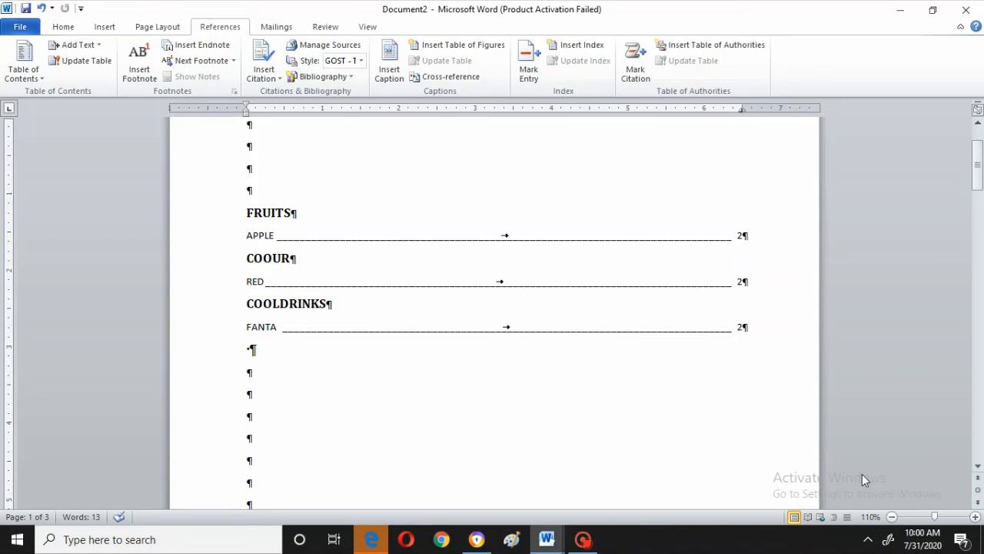
# - Add blank paragraphs below the TOMATO citation on page 3 until the insertion point reaches page 4
pyautogui.press('Down')
pyautogui.press('Down')
pyautogui.press('Down')
pyautogui.press('Down')
pyautogui.press('Down')
pyautogui.press('Down')
pyautogui.press('Down')
pyautogui.press('Down')
pyautogui.press('Down')
pyautogui.press('Down')
pyautogui.press('Down')
pyautogui.press('Down')
pyautogui.press('Down')
pyautogui.press('Down')
pyautogui.press('Down')
pyautogui.press('Down')
pyautogui.press('Down')
pyautogui.press('Down')
pyautogui.press('Down')
pyautogui.press('Down')
pyautogui.press('Down')
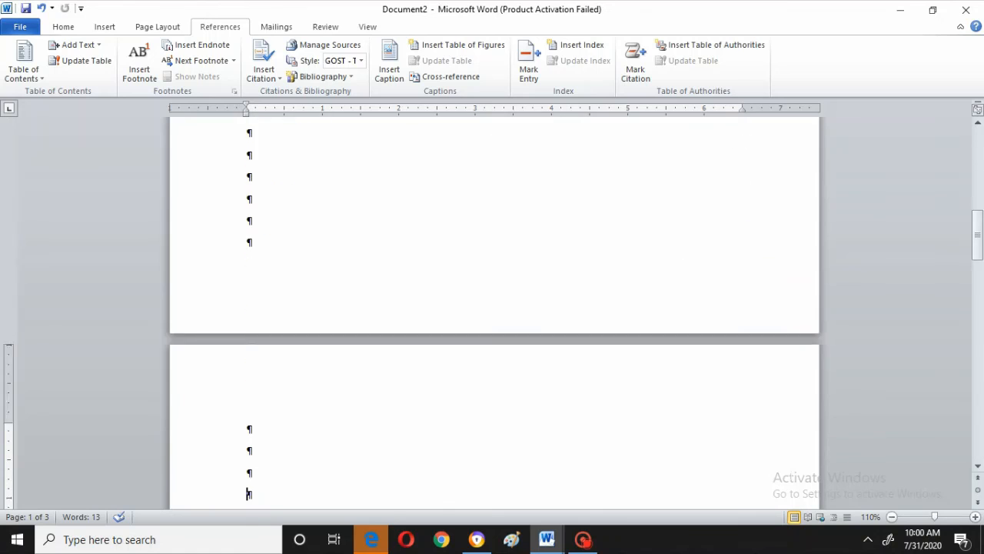
pyautogui.press('Down')
pyautogui.press('Down')
pyautogui.press('Down')
pyautogui.press('Down')
pyautogui.press('Down')
pyautogui.press('Down')
pyautogui.press('Down')
pyautogui.press('Down')
pyautogui.press('Down')
pyautogui.press('Down')
pyautogui.press('Down')
pyautogui.press('Down')
pyautogui.press('Down')
pyautogui.press('Down')
pyautogui.press('Down')
pyautogui.press('Down')
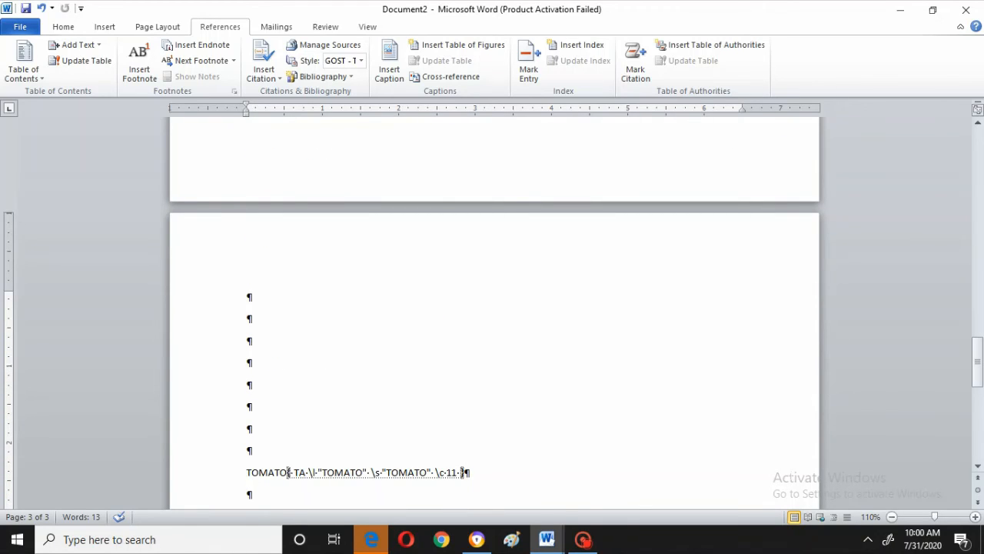
pyautogui.press('Left')
pyautogui.hotkey('shift', 'Home')
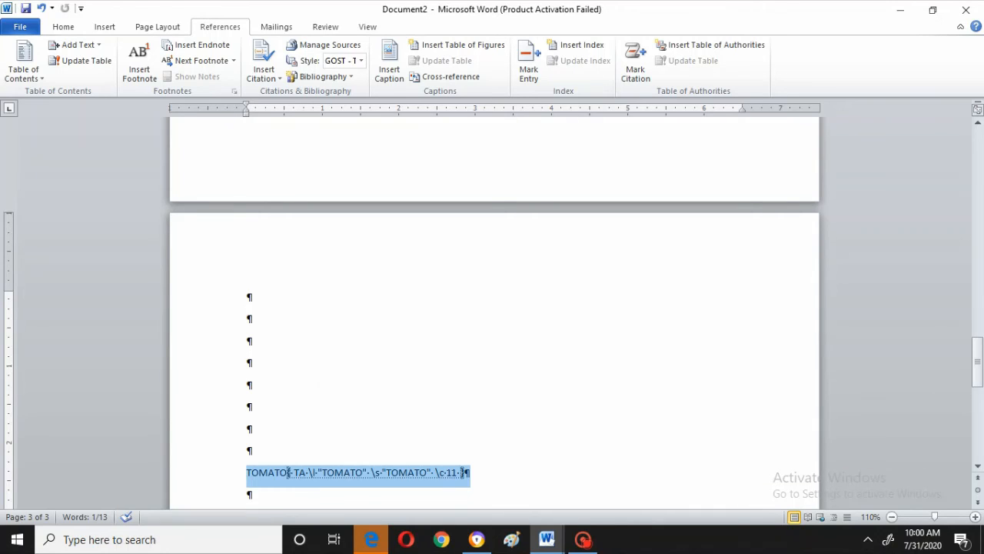
pyautogui.doubleClick(497, 472)
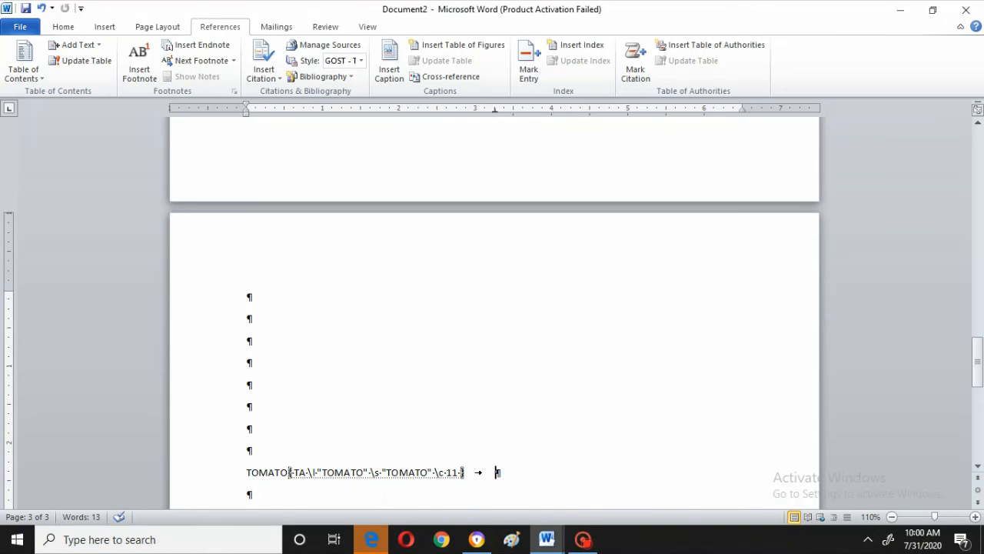
pyautogui.hotkey('ctrl', 'z')
pyautogui.press('Return')
pyautogui.press('Return')
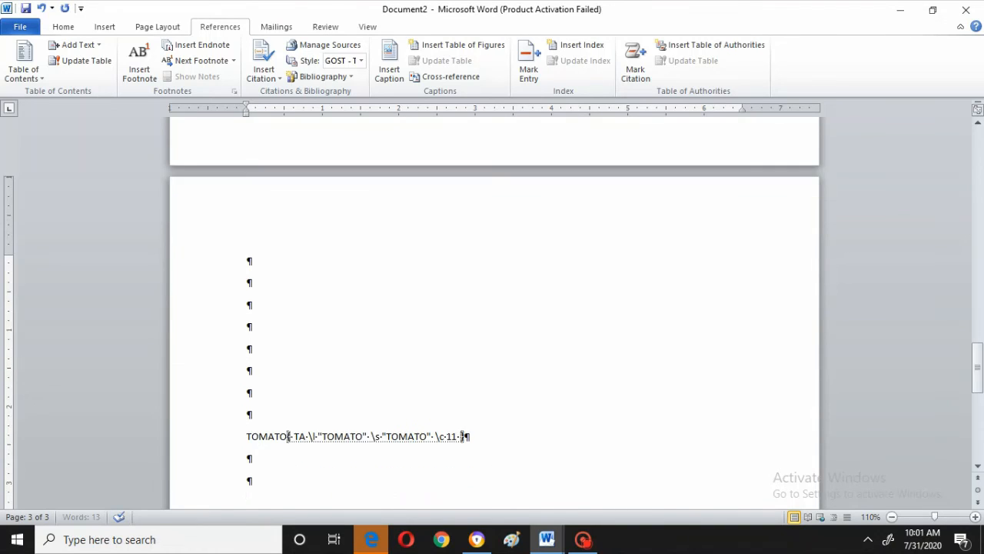
pyautogui.press('Return')
pyautogui.press('Return')
pyautogui.press('Return')
pyautogui.press('Return')
pyautogui.press('Return')
pyautogui.press('Return')
pyautogui.press('Return')
pyautogui.press('Return')
pyautogui.press('Return')
pyautogui.press('Return')
pyautogui.press('Return')
pyautogui.press('Return')
pyautogui.press('Return')
pyautogui.press('Return')
pyautogui.press('Return')
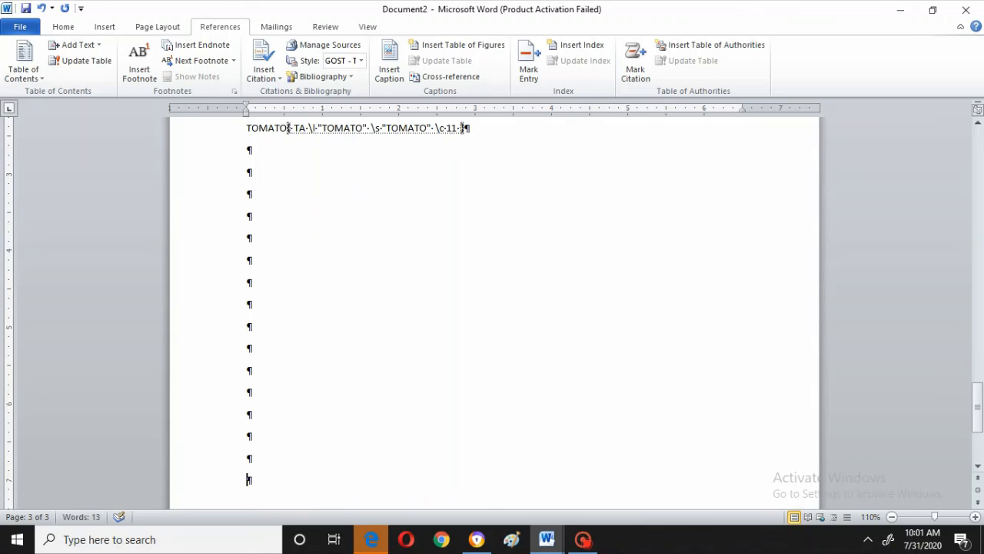
pyautogui.press('Return')
pyautogui.press('Return')
pyautogui.press('Return')
pyautogui.press('Return')
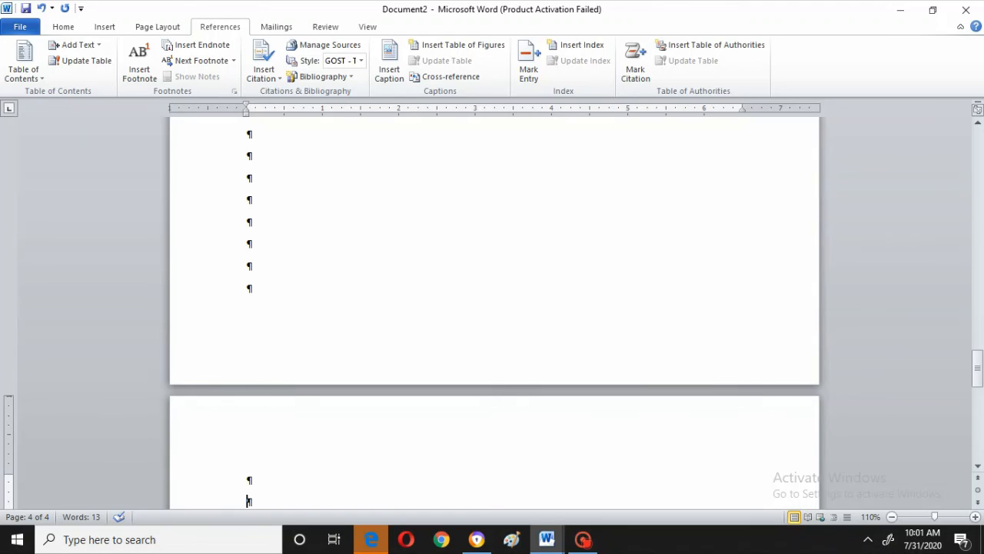
# - Enter the word BANANA on page 4 and mark it as a citation in the FRUITS category
pyautogui.write('BANANA')
pyautogui.hotkey('shift', 'Left')
pyautogui.hotkey('shift', 'Left')
pyautogui.hotkey('shift', 'Left')
pyautogui.hotkey('shift', 'Left')
pyautogui.hotkey('shift', 'Left')
pyautogui.hotkey('shift', 'Left')
pyautogui.click(638, 73)
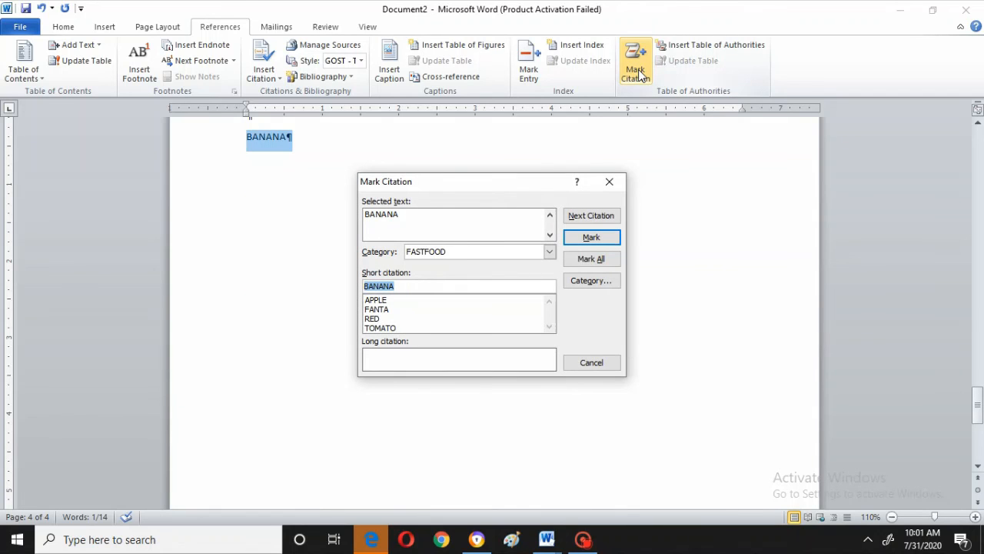
pyautogui.click(550, 252)
pyautogui.doubleClick(550, 253)
pyautogui.click(551, 253)
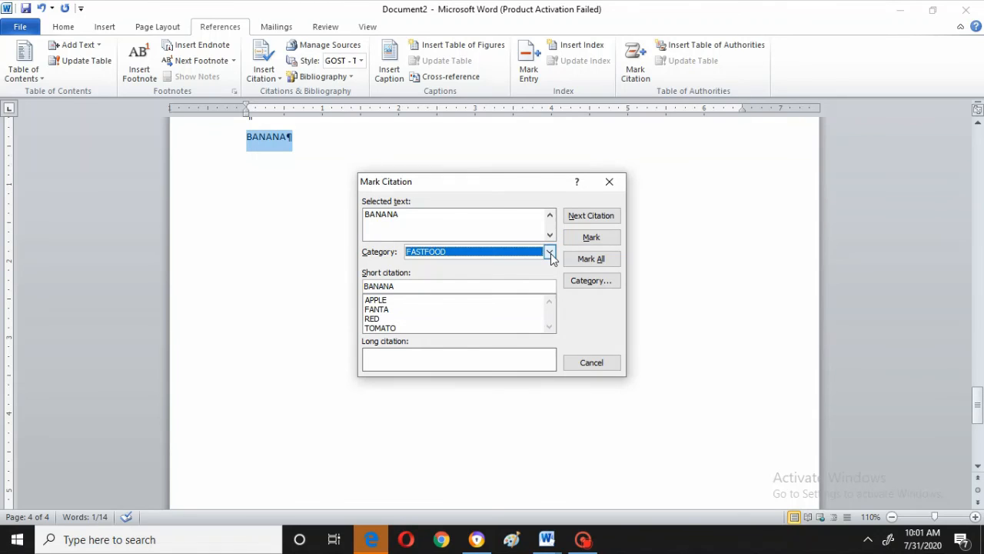
pyautogui.click(551, 253)
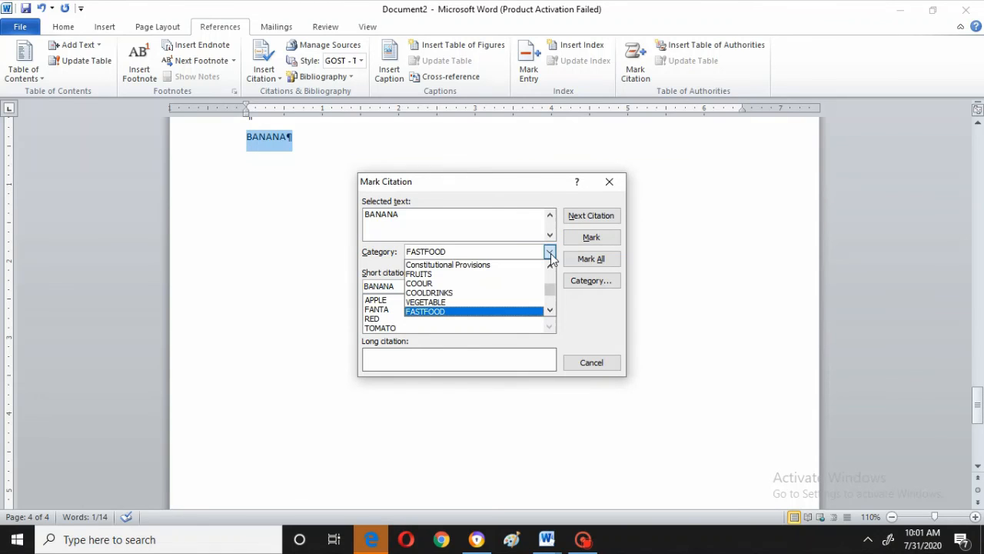
pyautogui.click(453, 275)
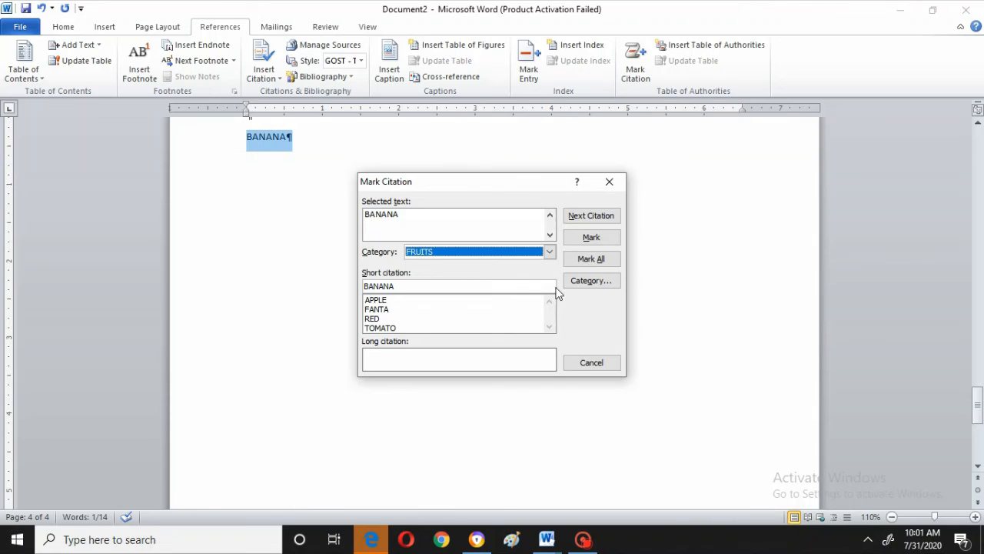
pyautogui.click(591, 239)
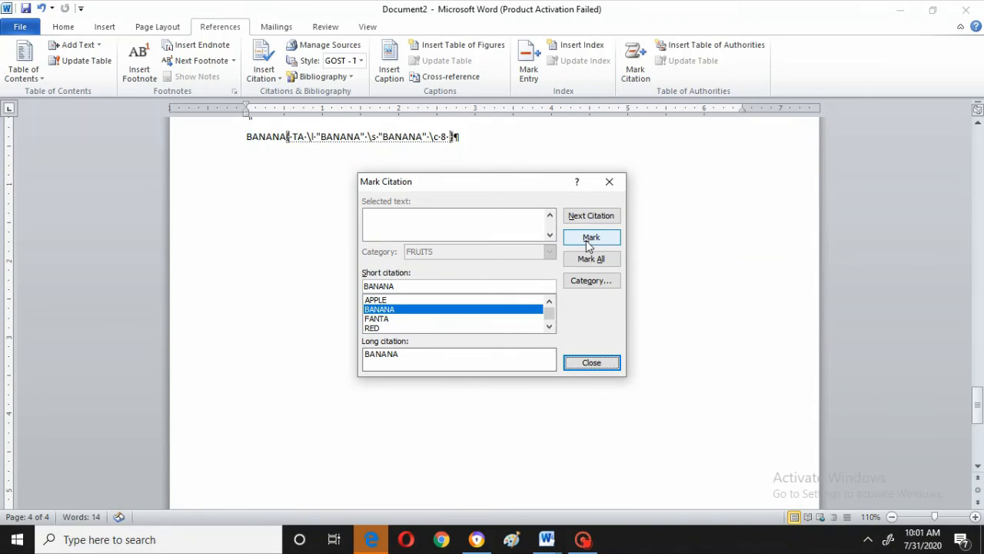
pyautogui.click(590, 360)
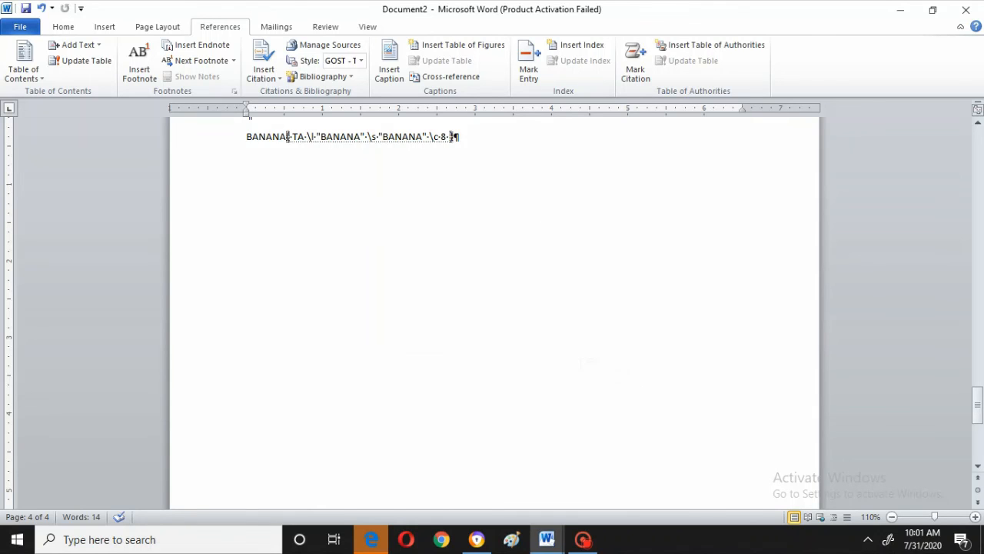
# - Update the FRUITS section of the table of authorities on page 1 to include the newly marked citation
pyautogui.scroll(15, 582, 361)
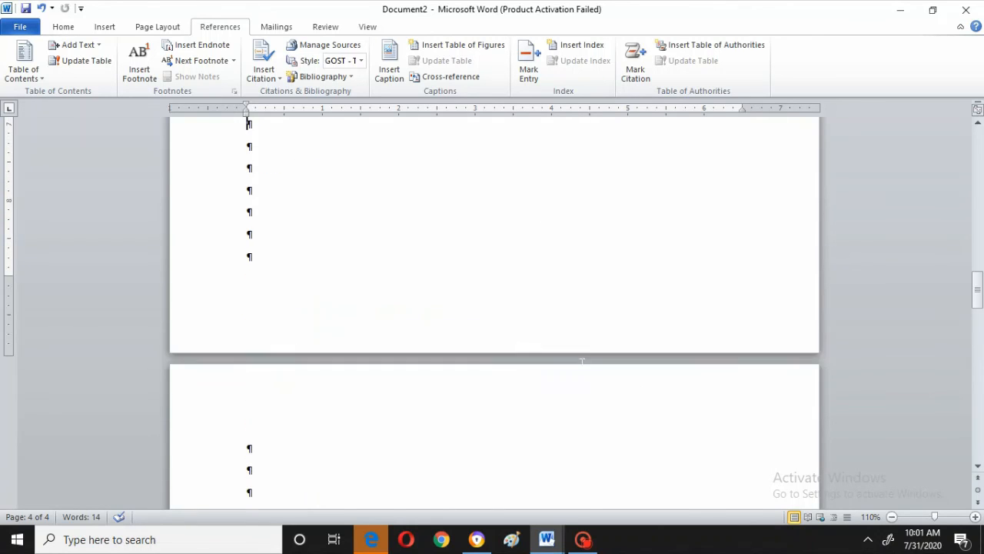
pyautogui.scroll(15, 582, 360)
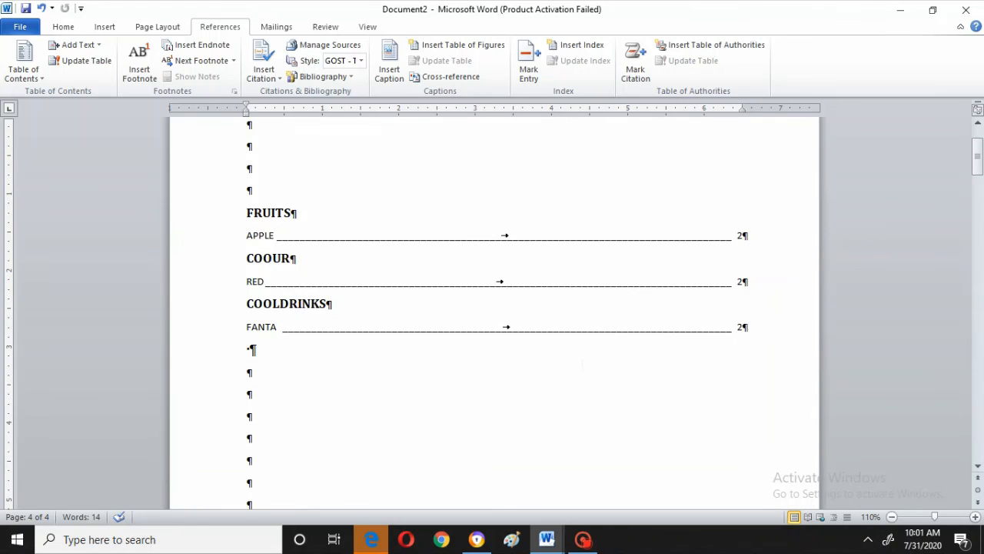
pyautogui.press('Down')
pyautogui.press('Down')
pyautogui.press('Down')
pyautogui.press('Down')
pyautogui.press('Down')
pyautogui.press('Down')
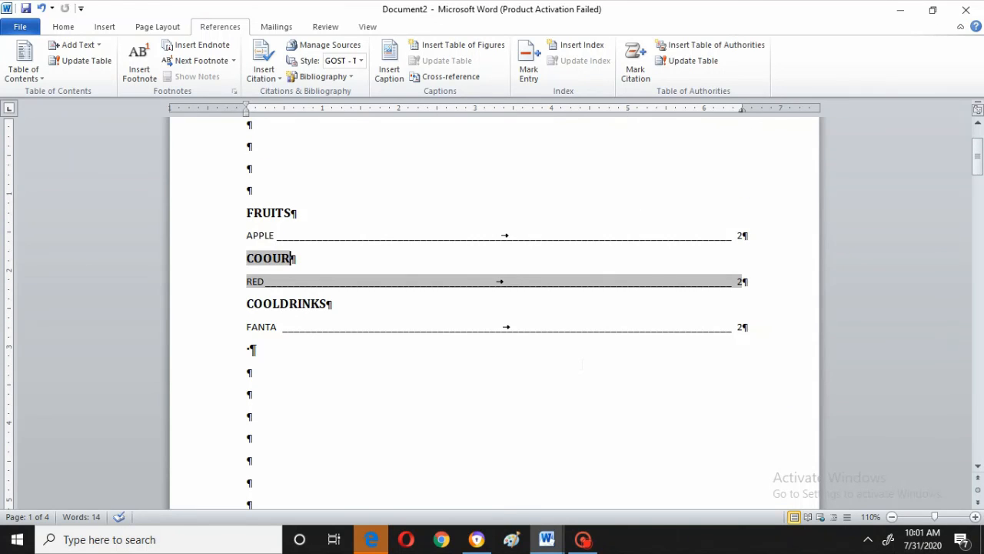
pyautogui.press('Up')
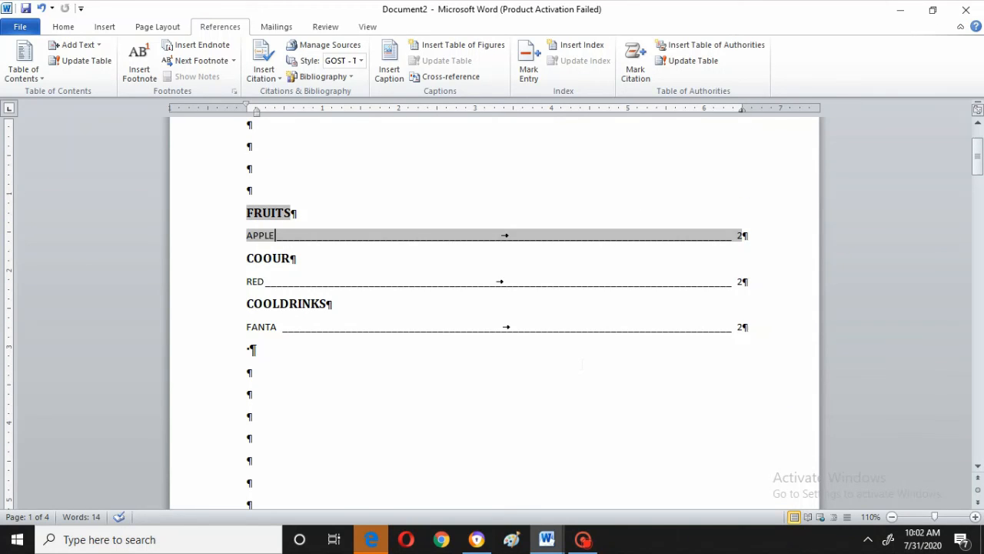
pyautogui.click(701, 67)
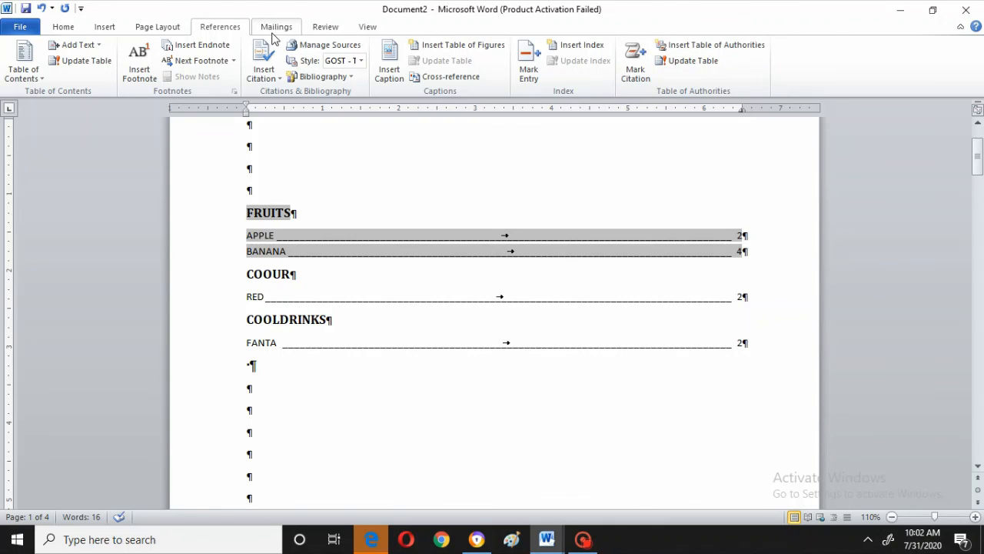
# - Display the mail merge commands
pyautogui.click(273, 31)
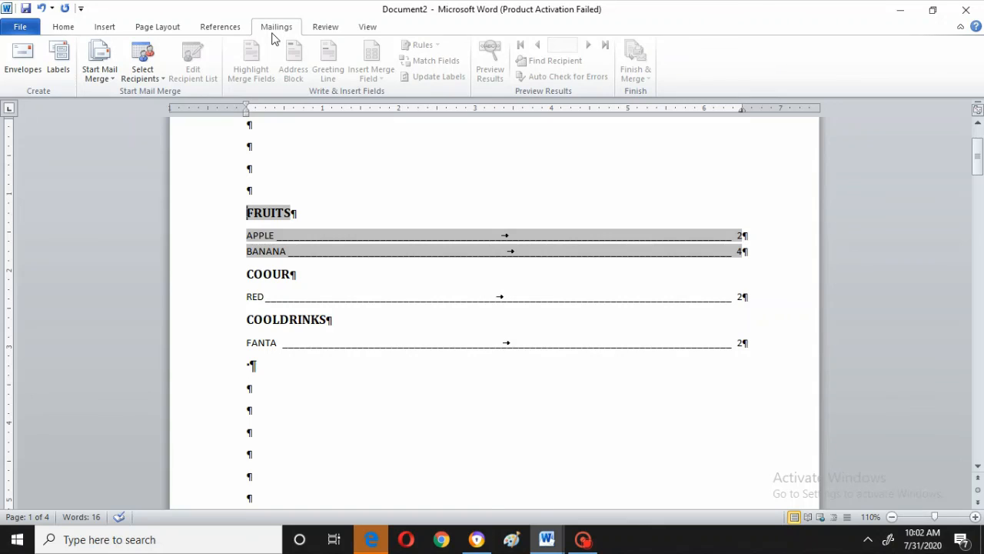